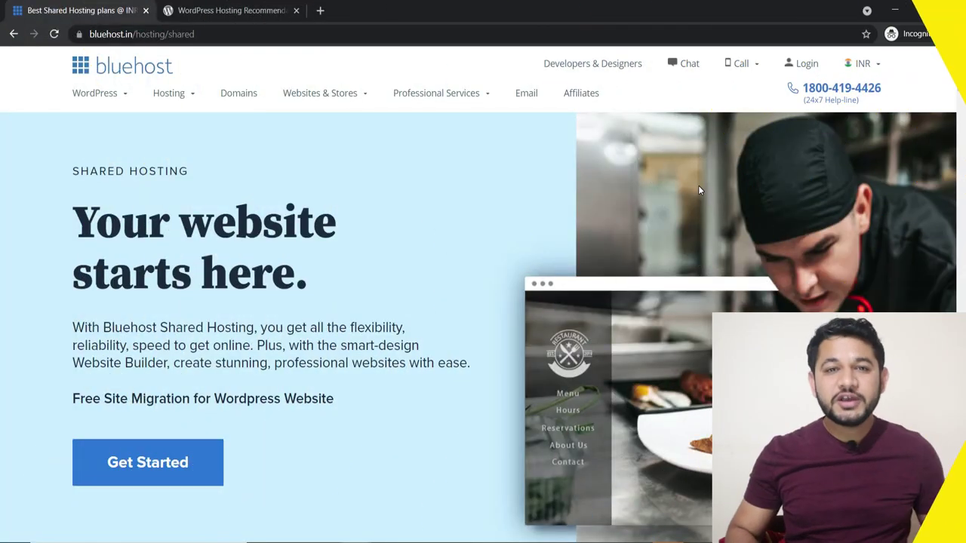
Review the web hosts recommended on the WordPress.org hosting page.
mouse_move(167, 92)
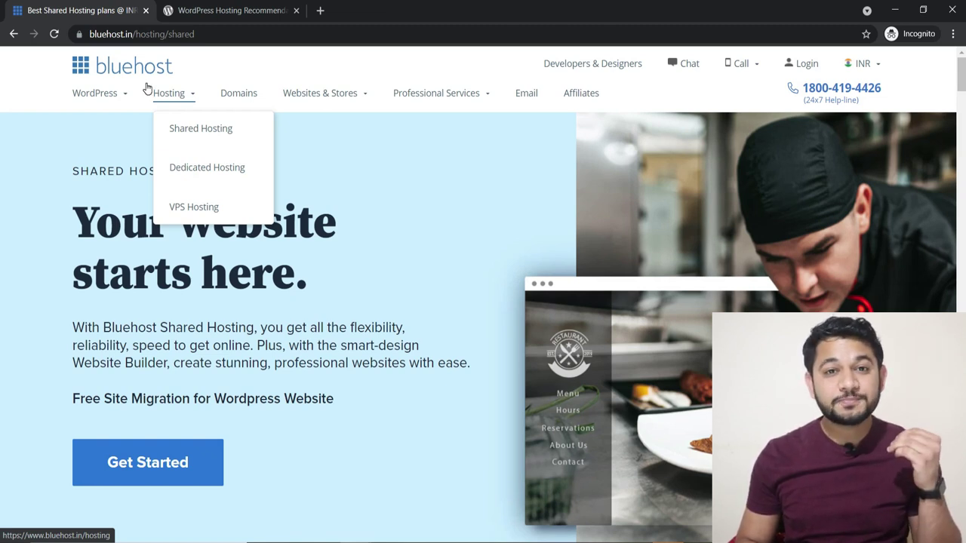
click(218, 10)
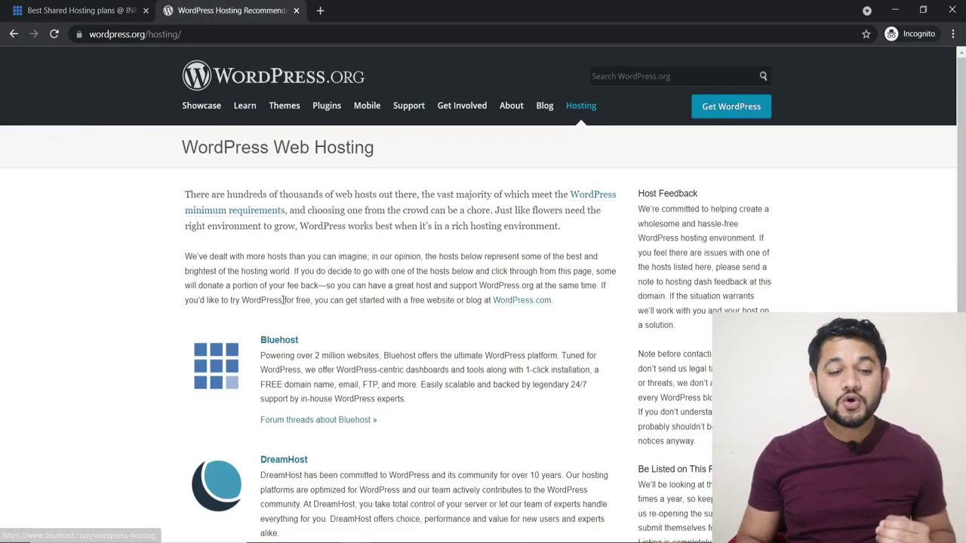
scroll(278, 161, down, 3)
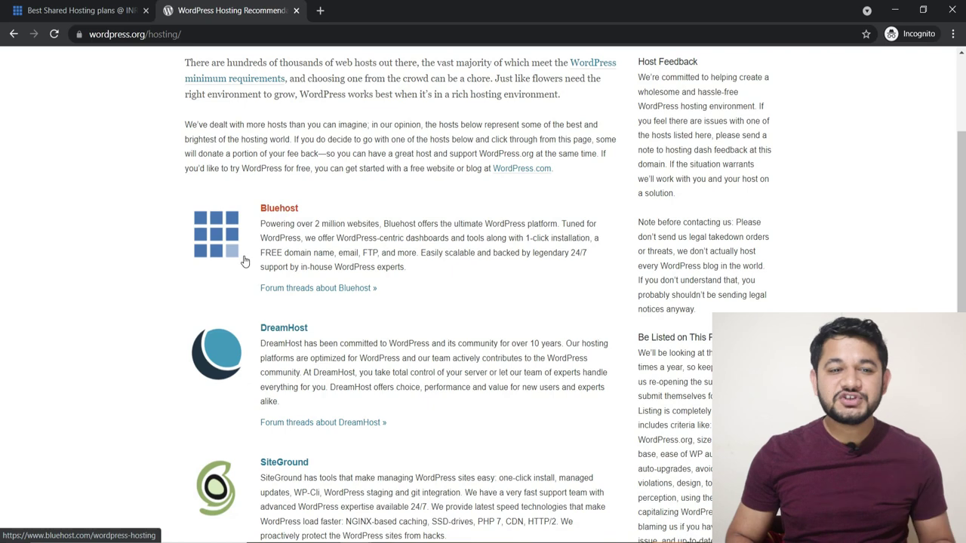
scroll(244, 270, down, 2)
Return to the Bluehost site and open its Shared Hosting page.
click(106, 11)
mouse_move(95, 93)
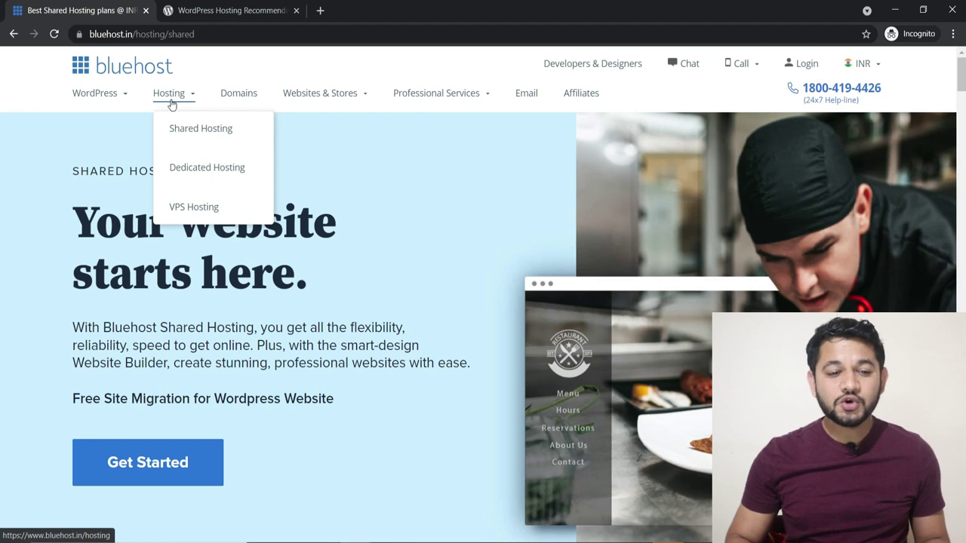
click(194, 131)
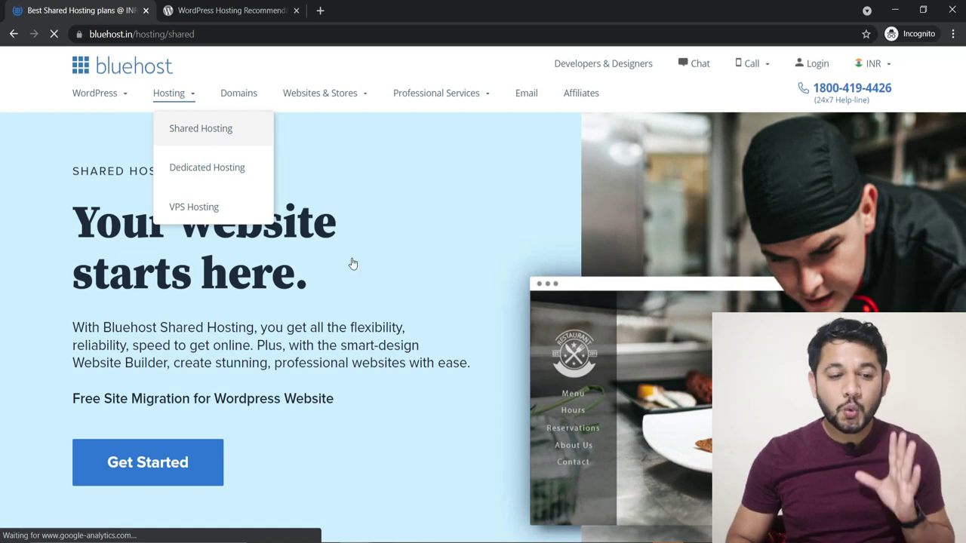
Set the server location for the shared hosting plans to India.
scroll(353, 260, down, 5)
scroll(353, 263, down, 4)
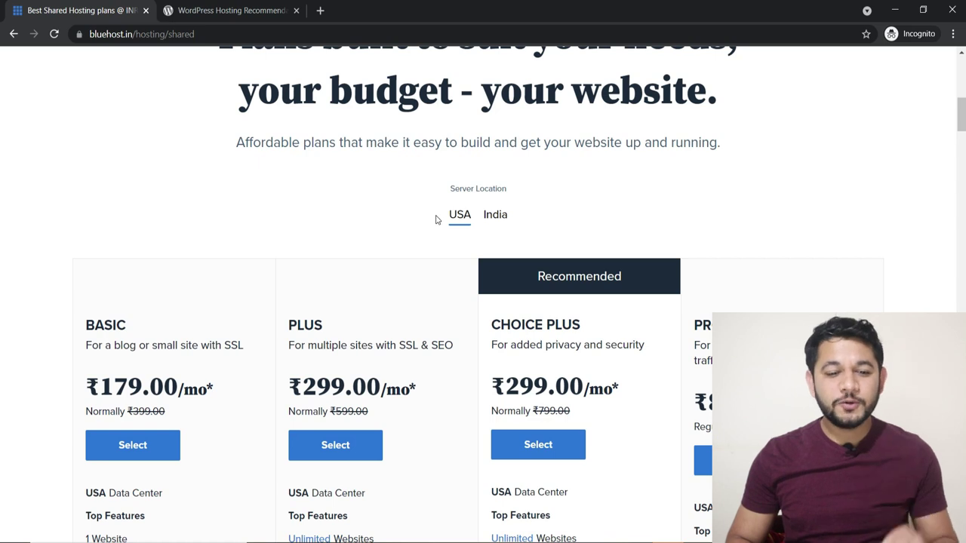
click(485, 215)
Compare the features of the India-hosted shared plans and select the Plus plan.
scroll(487, 215, down, 2)
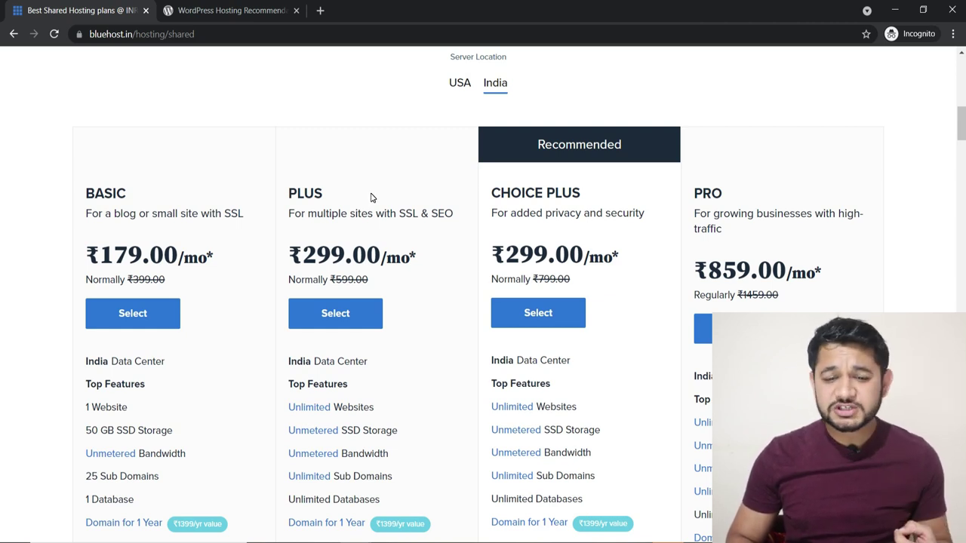
scroll(150, 444, down, 1)
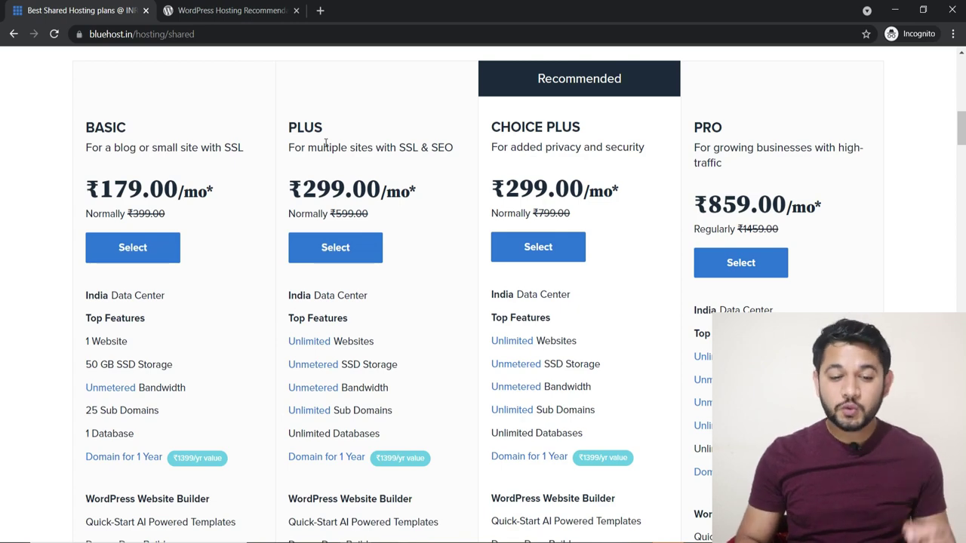
scroll(353, 345, down, 2)
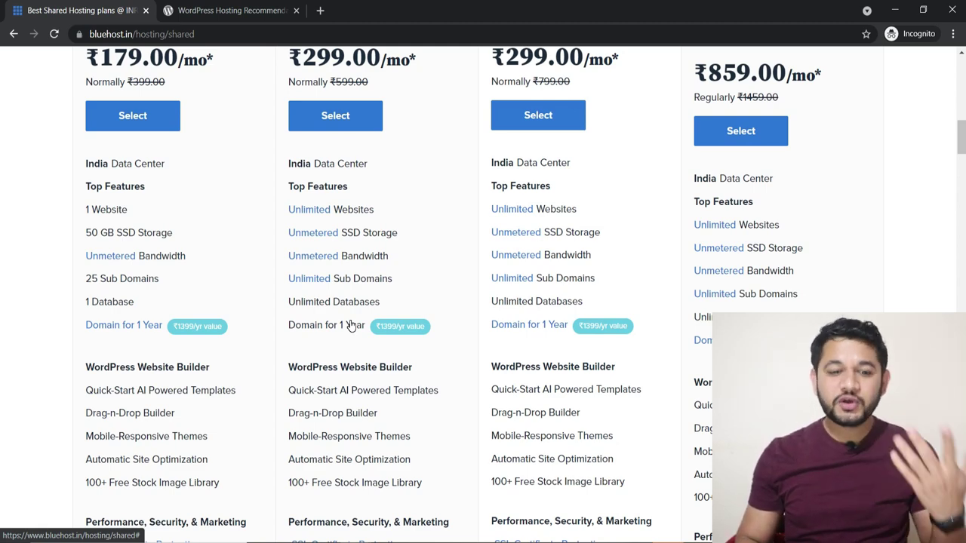
scroll(350, 325, down, 3)
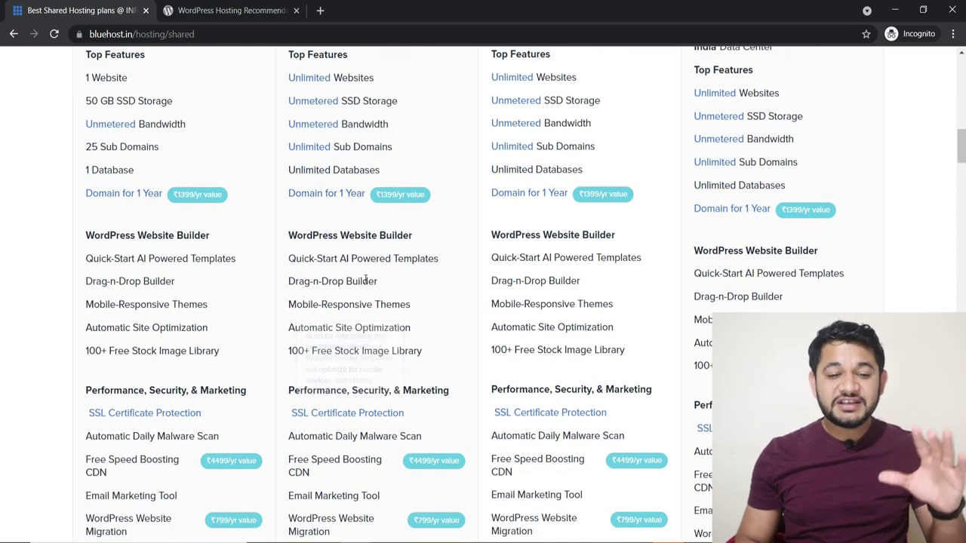
mouse_move(415, 259)
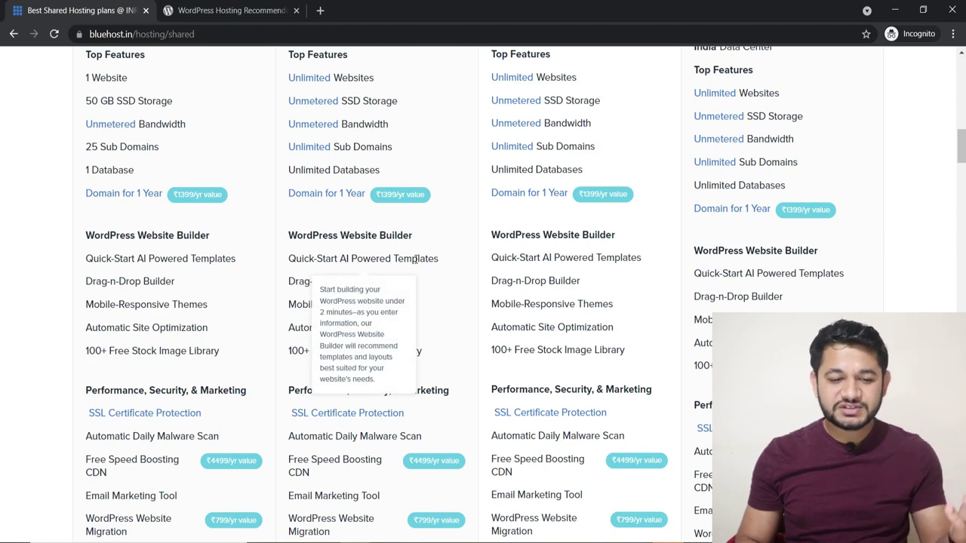
scroll(414, 259, down, 1)
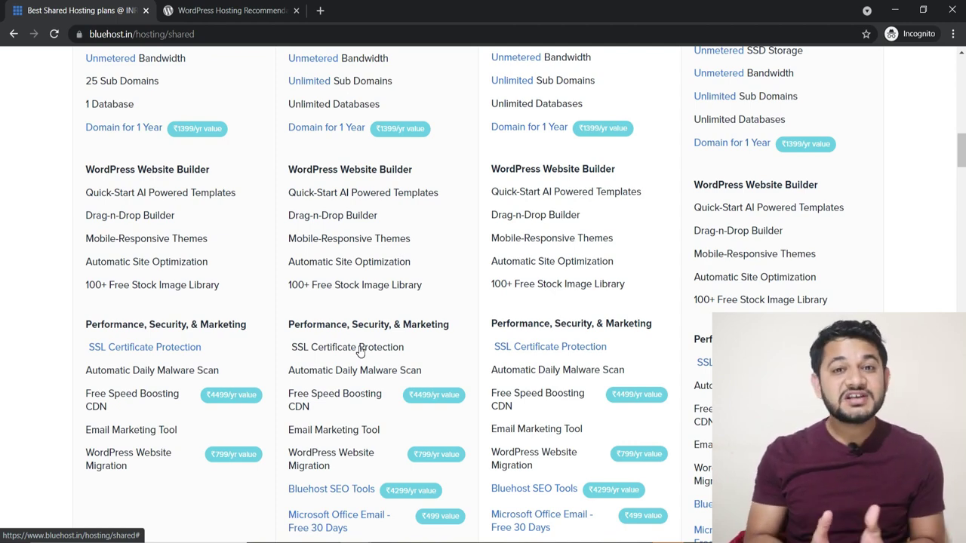
scroll(355, 350, down, 2)
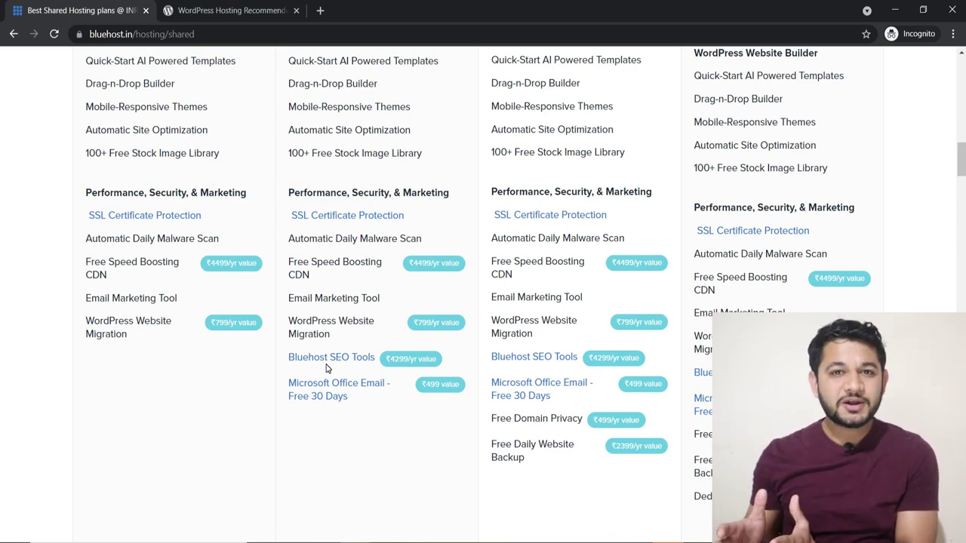
scroll(326, 367, up, 5)
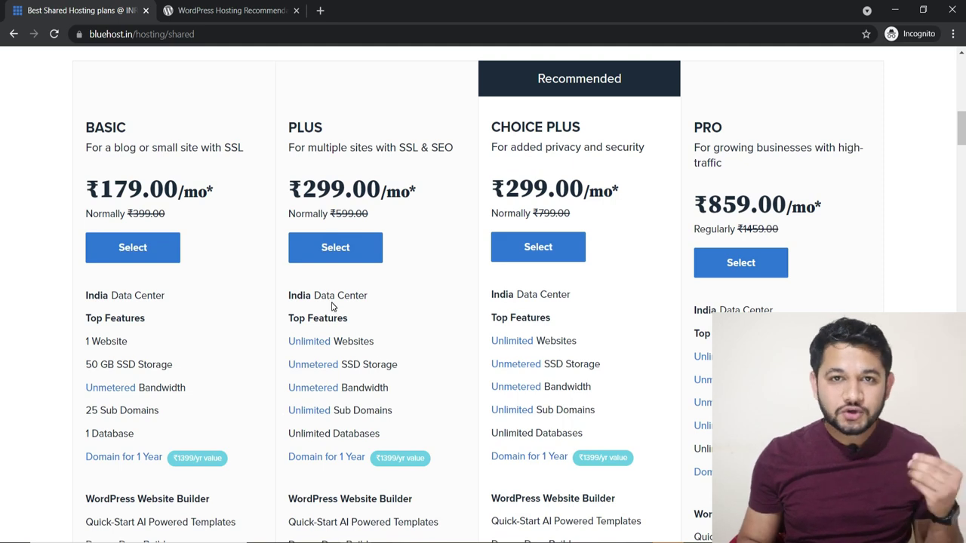
click(337, 257)
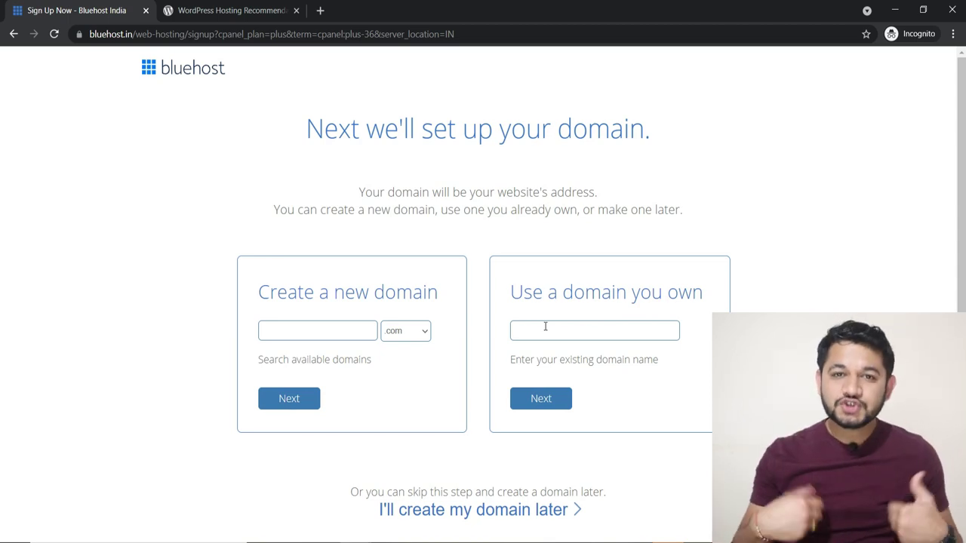
Enter the chosen name as a new .com domain and continue to account creation.
click(333, 324)
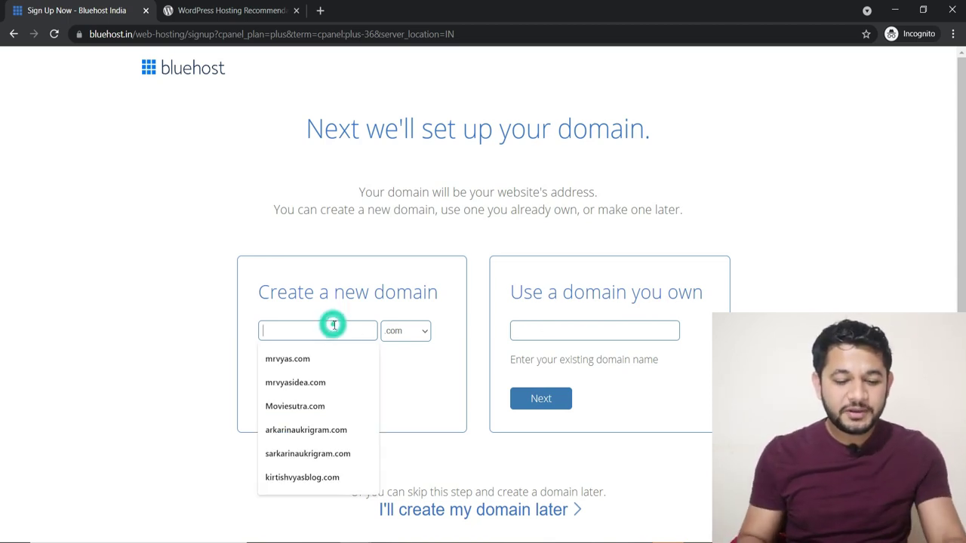
text(kirtishvyastest)
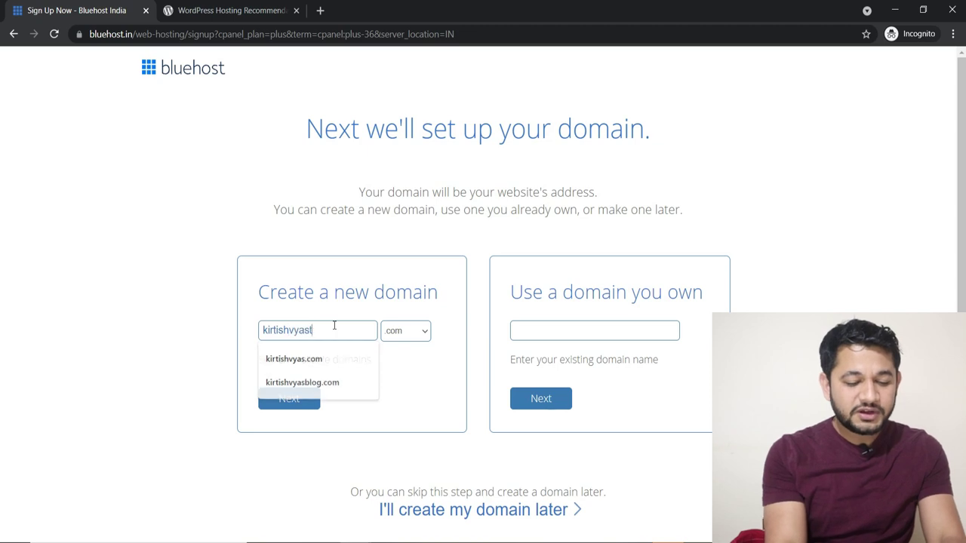
click(294, 400)
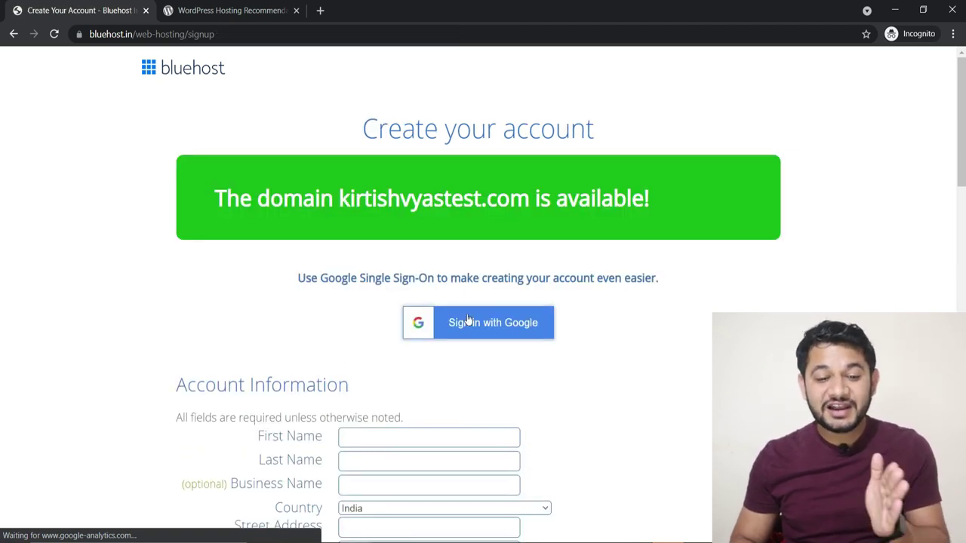
drag(339, 197, 474, 198)
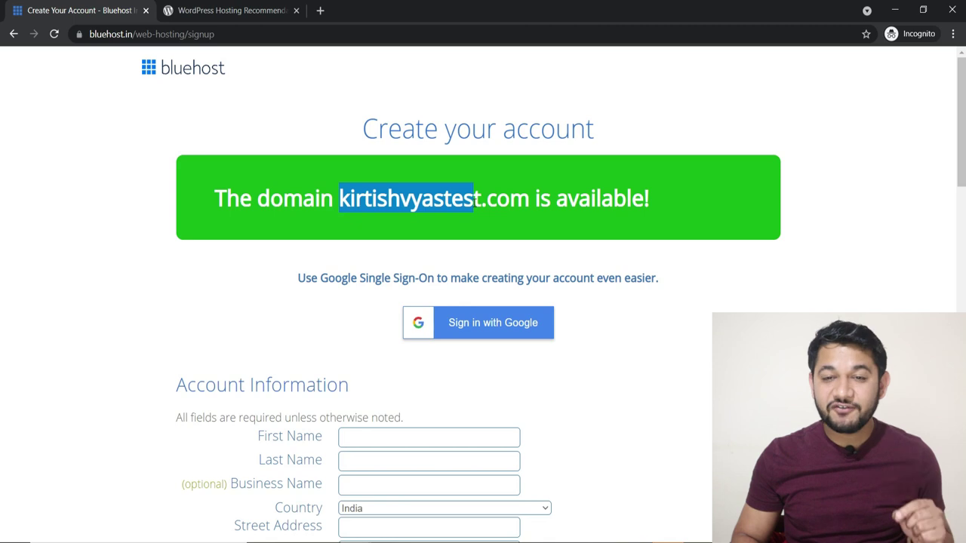
Set the account plan to Plus 12 Month Price - ₹459.00/mo. in the package information.
scroll(483, 228, down, 3)
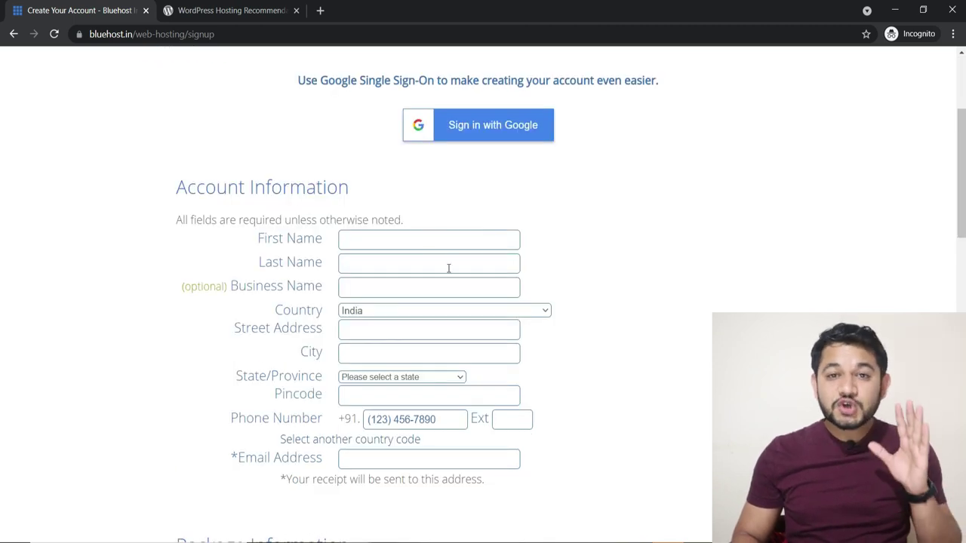
scroll(448, 268, down, 5)
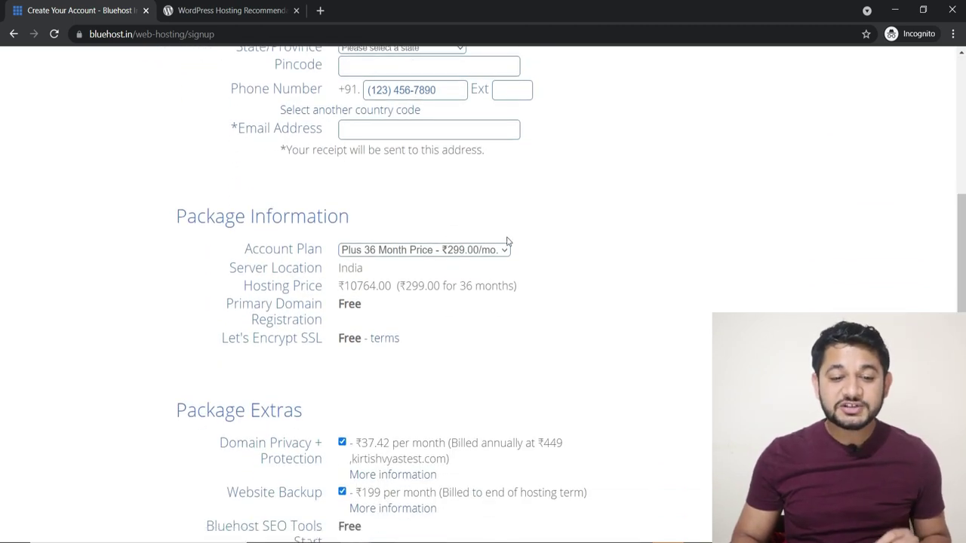
click(504, 249)
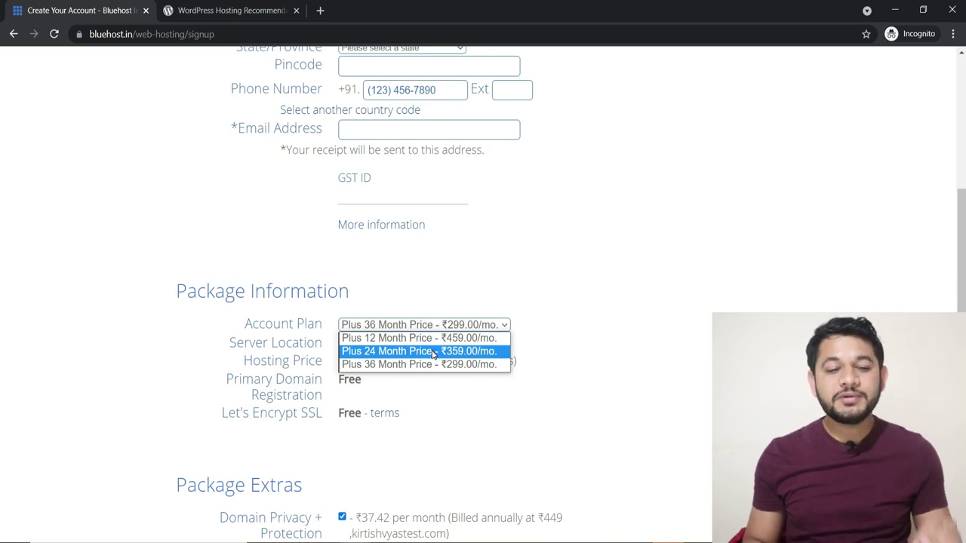
click(456, 338)
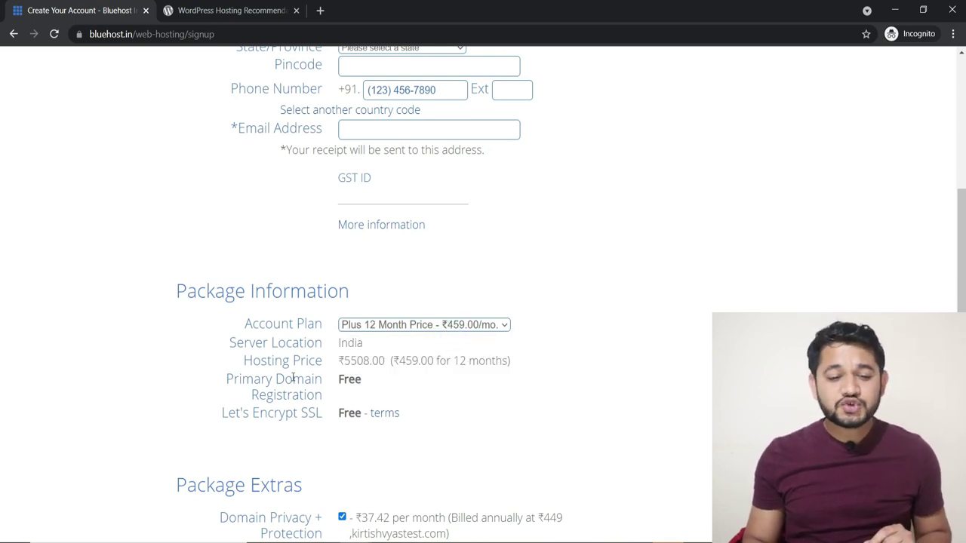
Remove Domain Privacy + Protection, Website Backup and Website Security Protection from the package extras.
scroll(390, 394, down, 3)
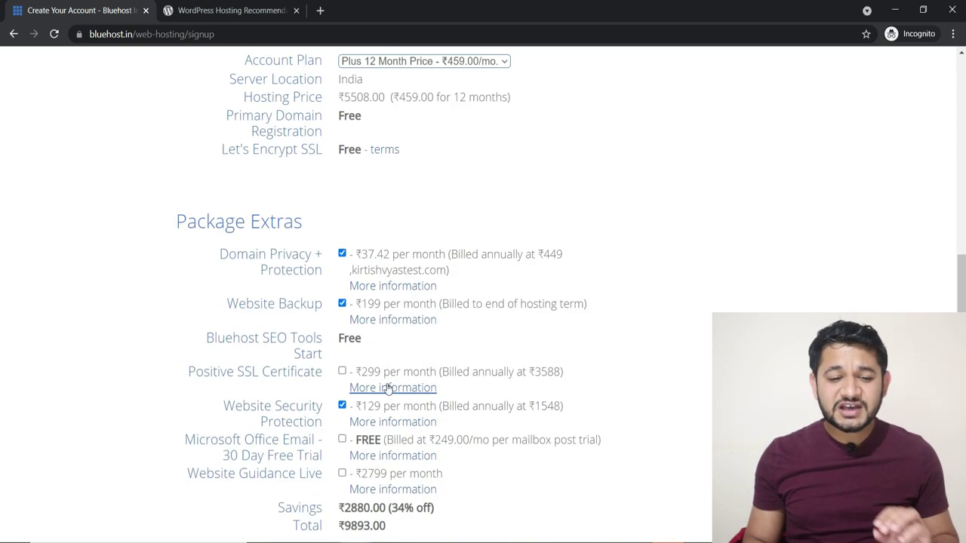
click(342, 253)
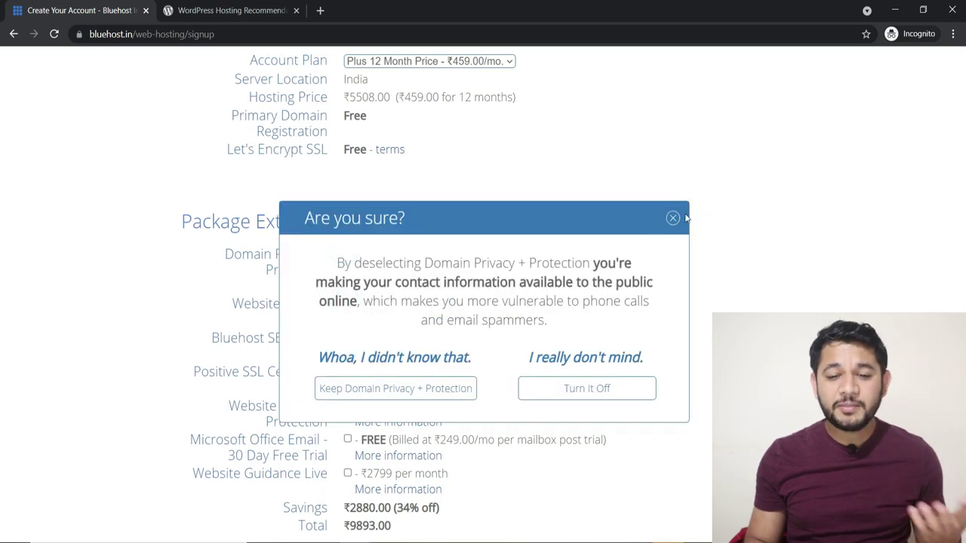
click(672, 218)
click(342, 303)
click(341, 405)
Check the order total and the payment options at the end of the signup form.
scroll(393, 377, down, 3)
scroll(396, 325, down, 2)
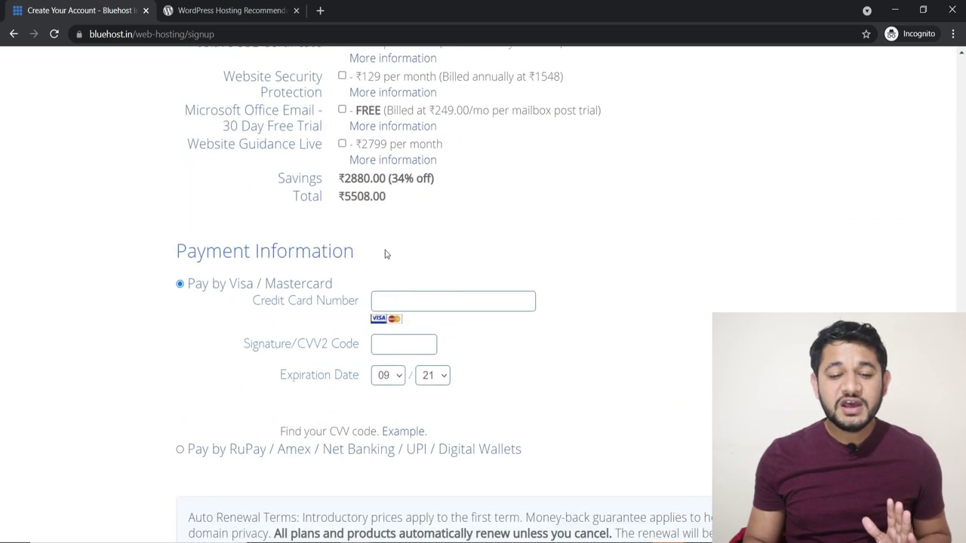
triple_click(410, 197)
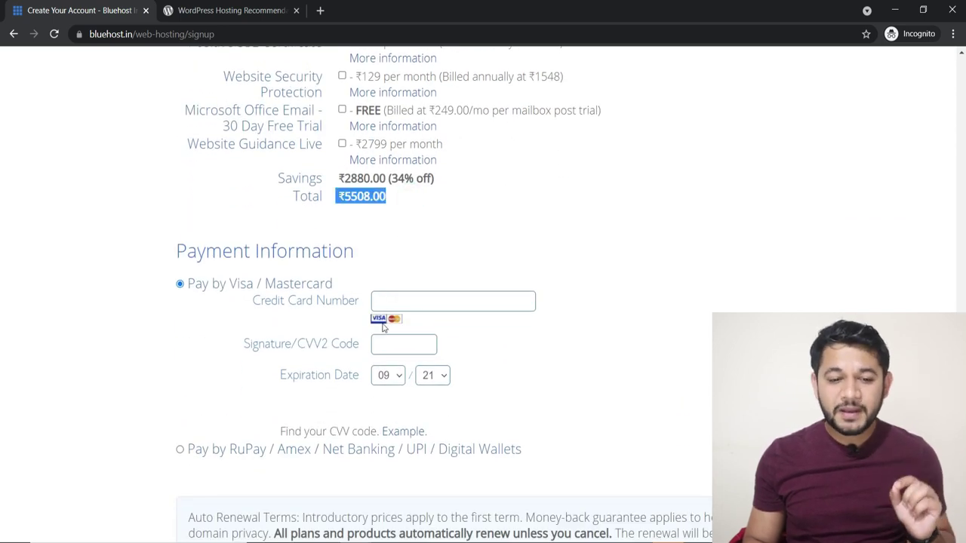
scroll(226, 434, down, 4)
scroll(199, 431, up, 1)
scroll(196, 426, down, 1)
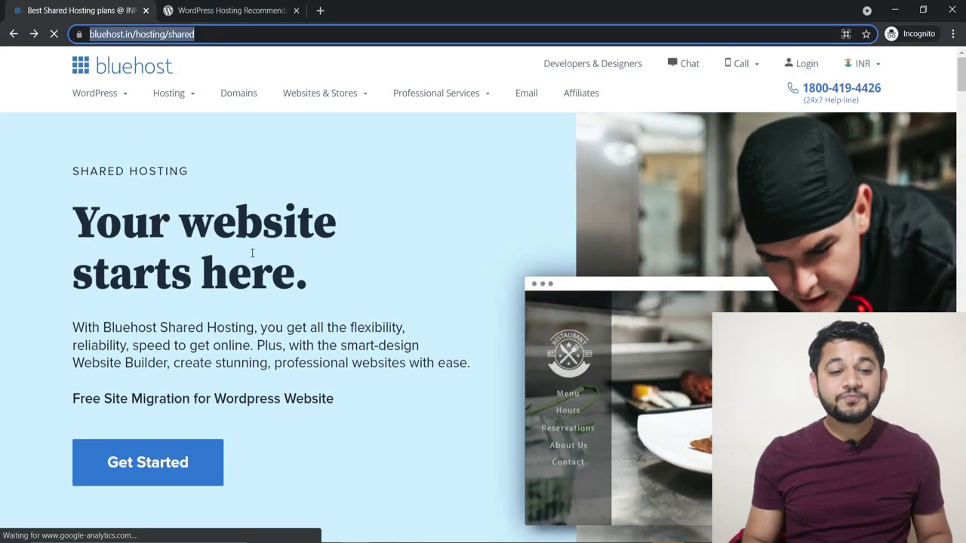
Open the Bluehost account login and start creating a new website in the portal.
click(804, 68)
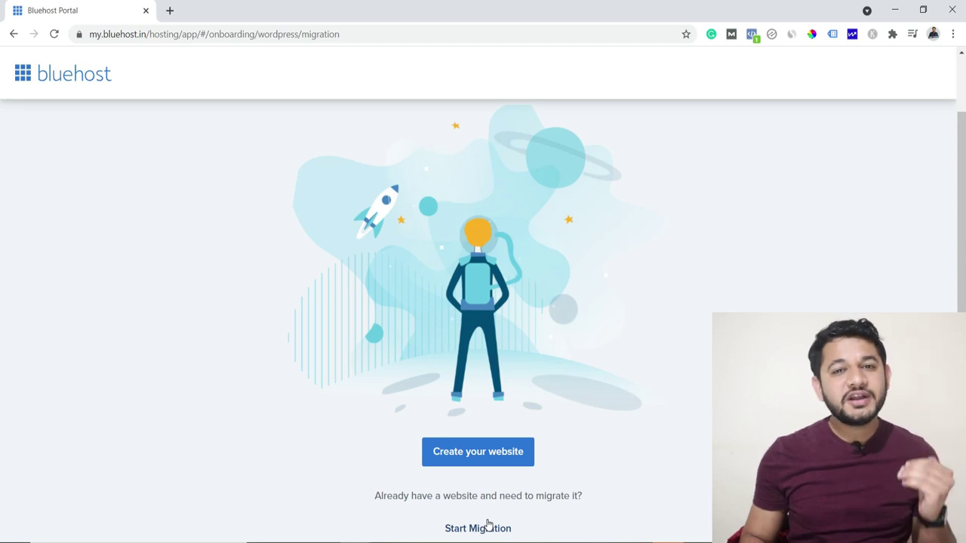
click(485, 460)
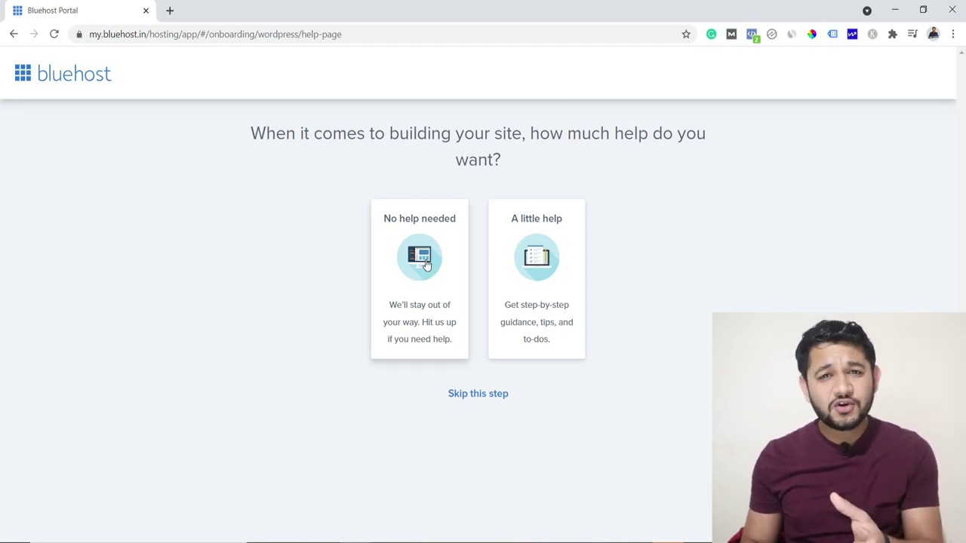
Skip the onboarding questions about help wanted, kind of site and comfort with creating websites.
click(454, 396)
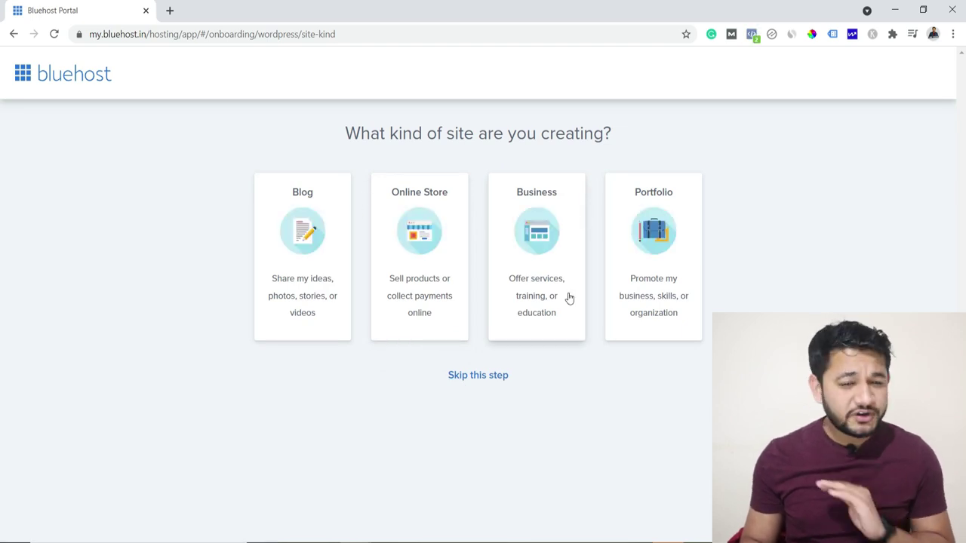
click(504, 381)
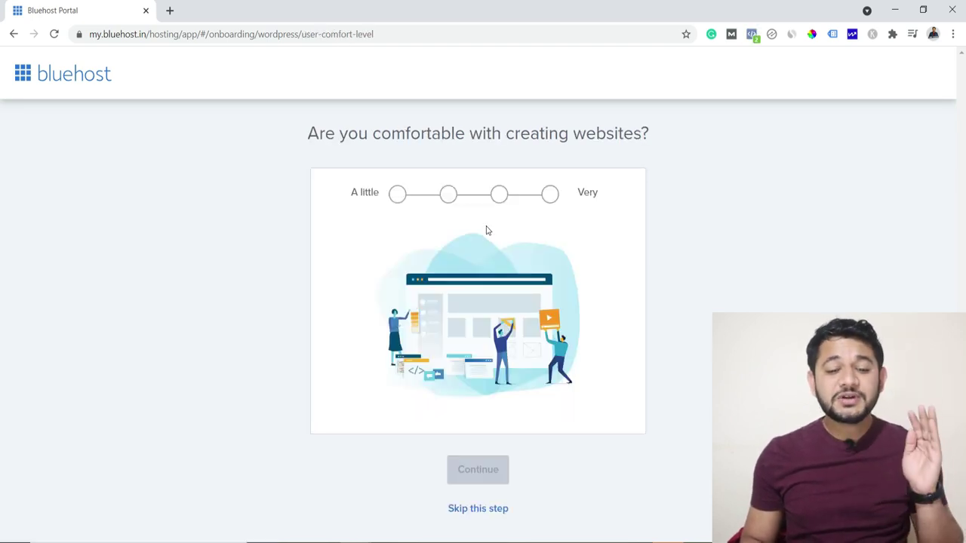
click(469, 509)
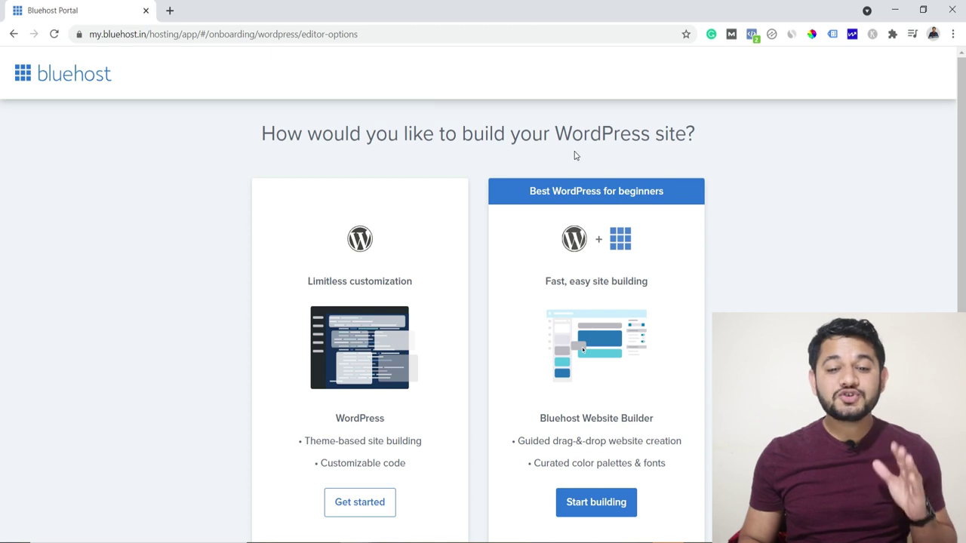
Choose the WordPress option with limitless customization as the way to build the site.
scroll(627, 203, down, 1)
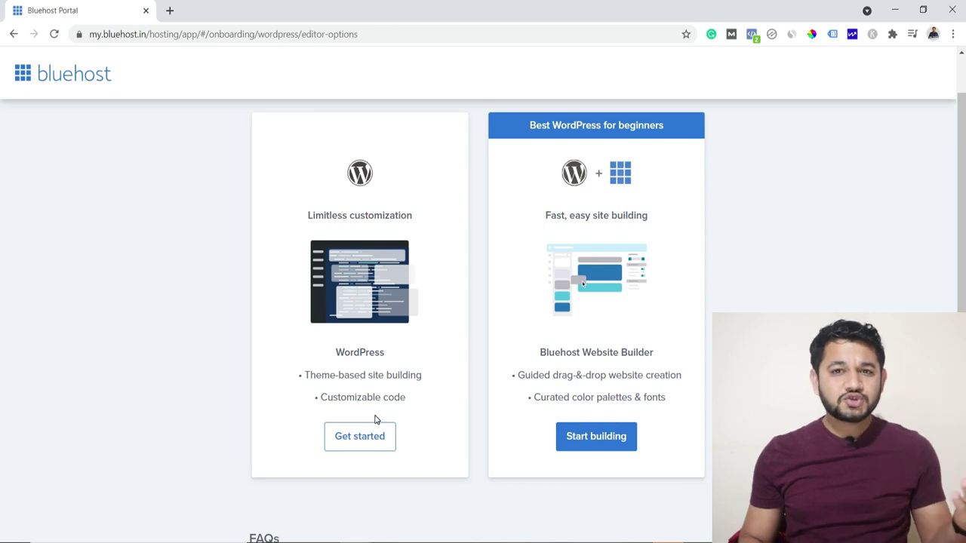
scroll(375, 420, down, 1)
scroll(376, 402, down, 2)
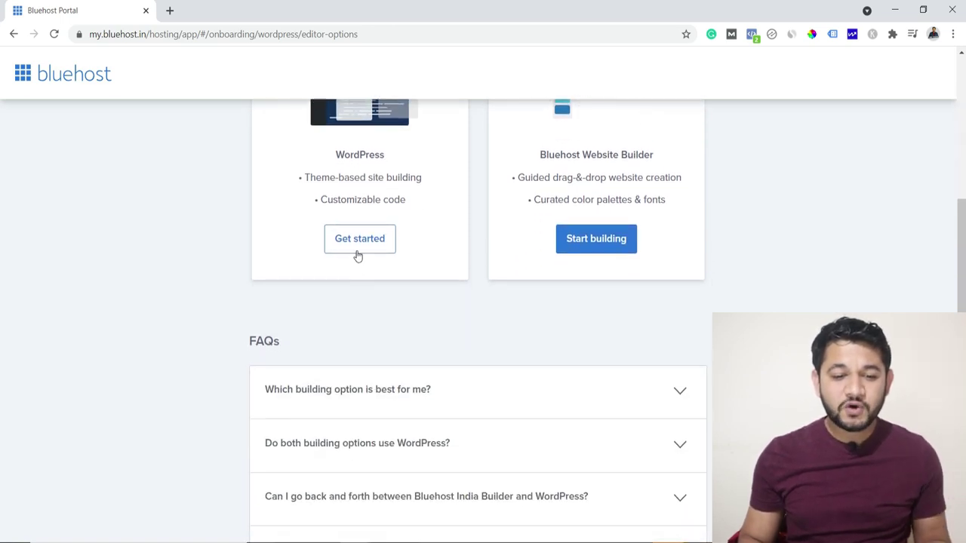
click(355, 249)
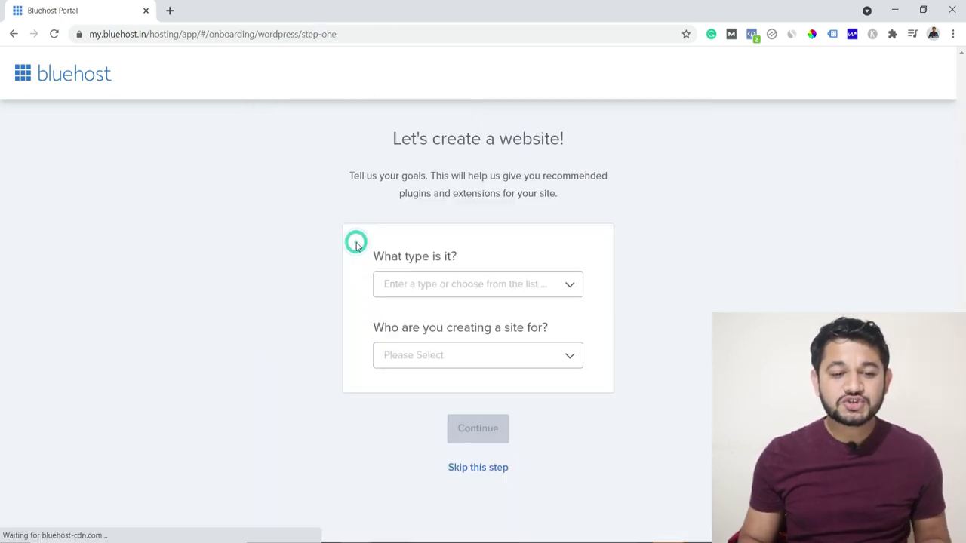
Set the site type to Personal, created for Myself, and continue the onboarding.
click(405, 285)
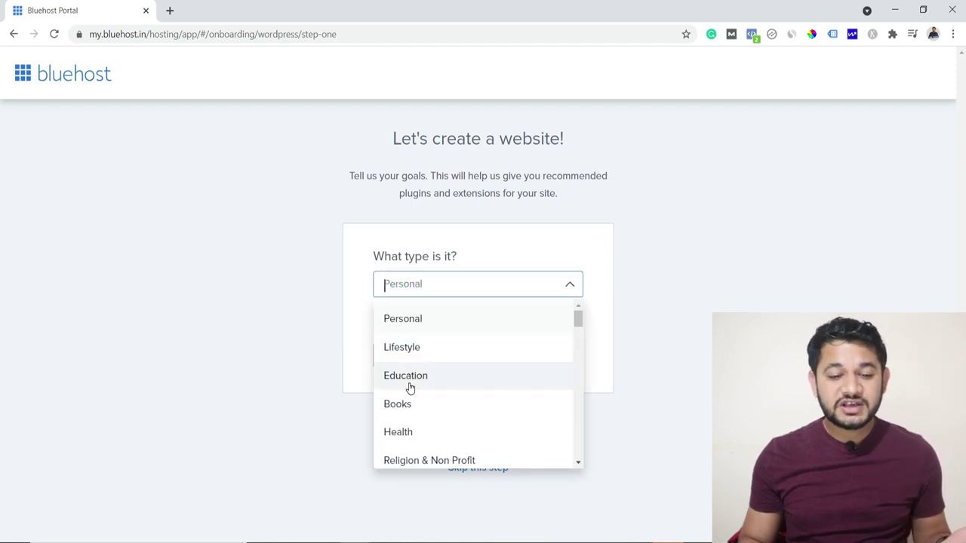
scroll(415, 435, down, 4)
scroll(419, 458, down, 2)
scroll(420, 458, up, 6)
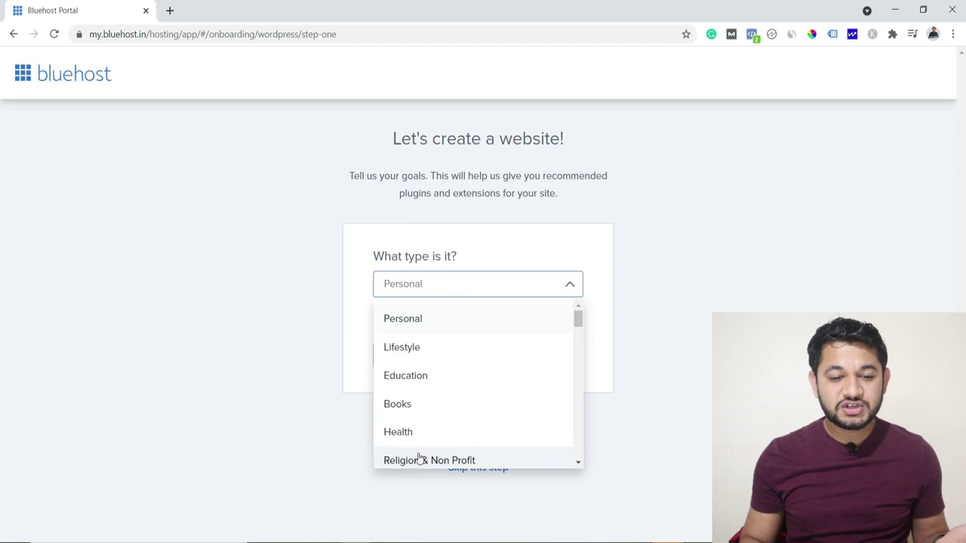
click(418, 326)
click(418, 356)
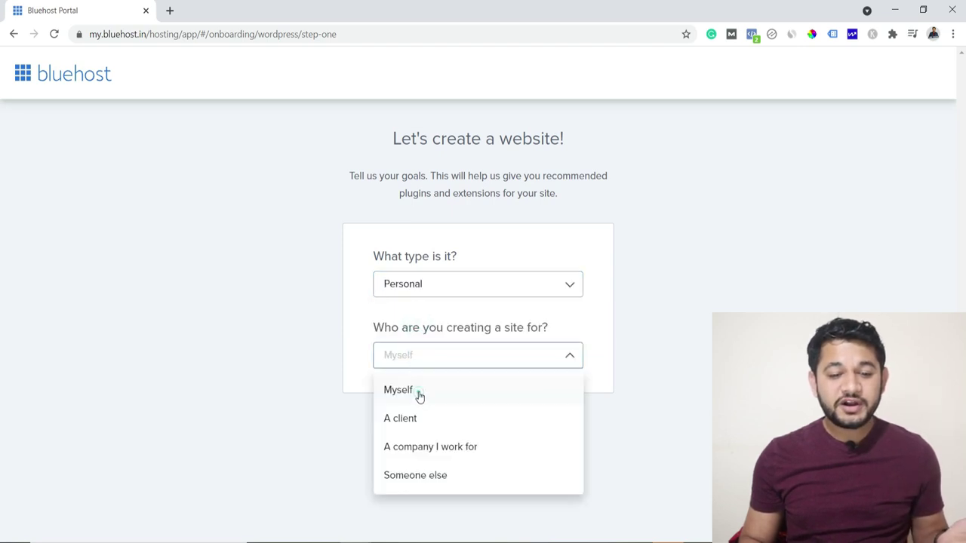
click(419, 394)
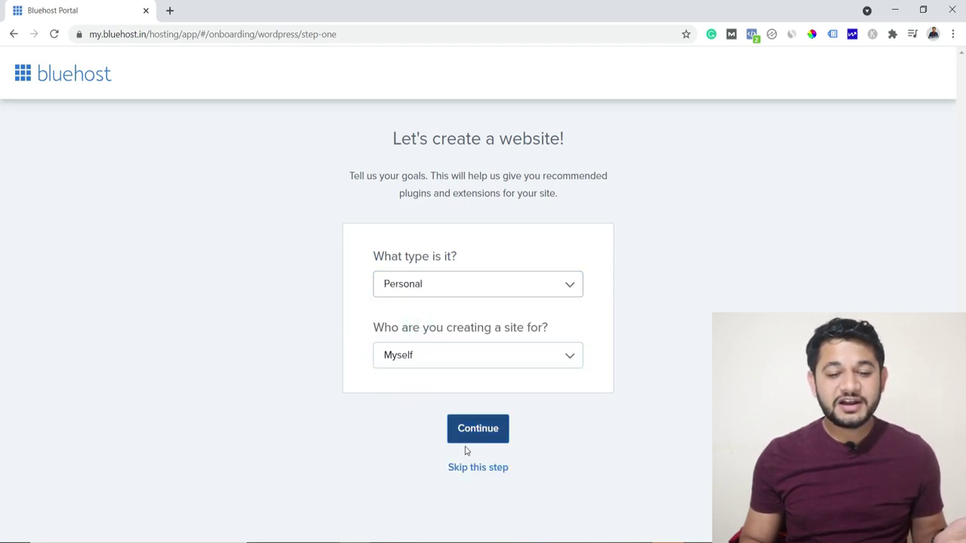
click(472, 438)
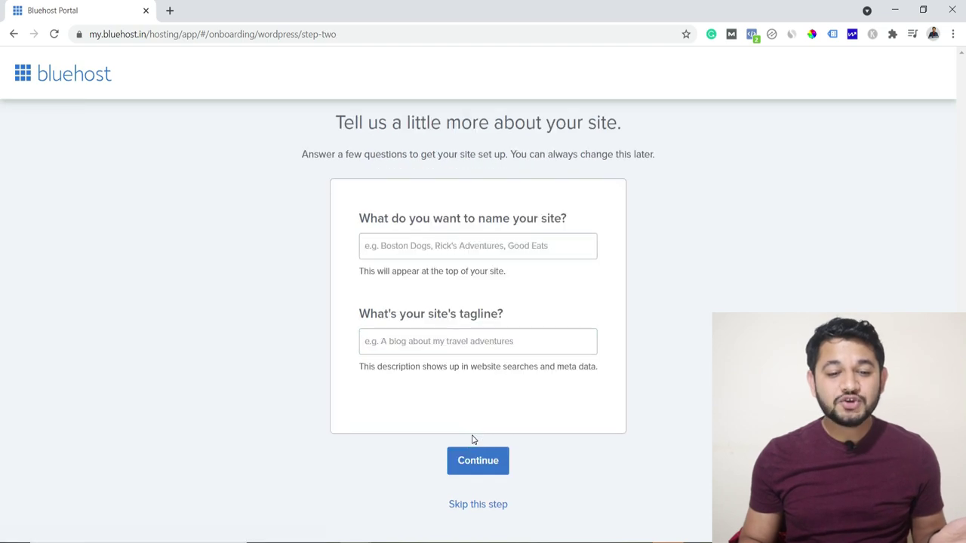
Name the site with the owner's full name, enter the tagline "Learn here" and continue.
click(436, 246)
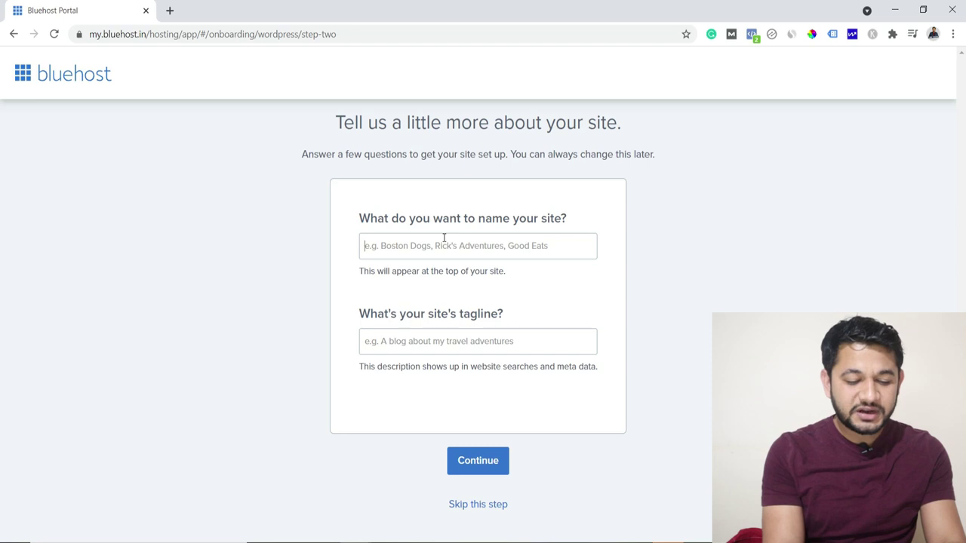
text(Kirtish vyas)
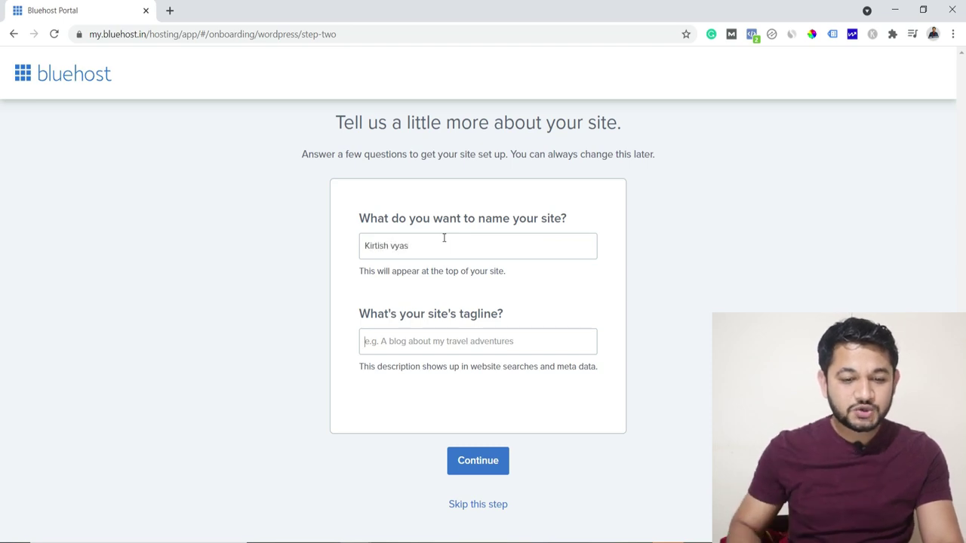
click(461, 341)
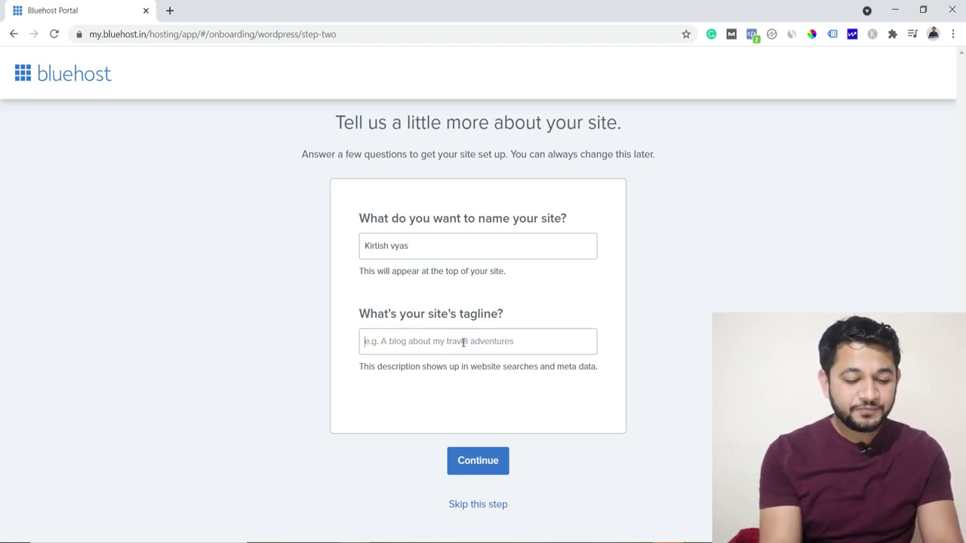
text(Learn here)
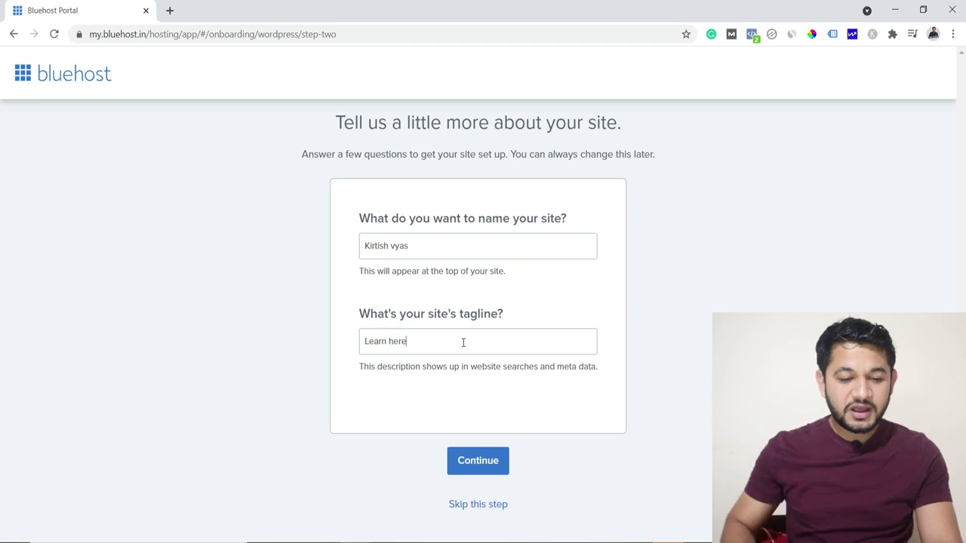
click(486, 461)
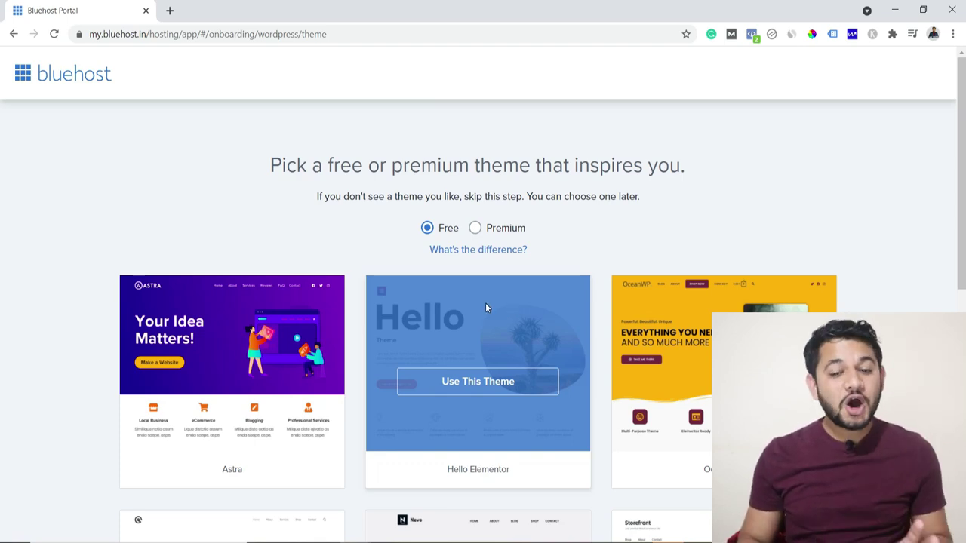
Look through the free themes offered and skip the theme selection.
scroll(519, 293, down, 7)
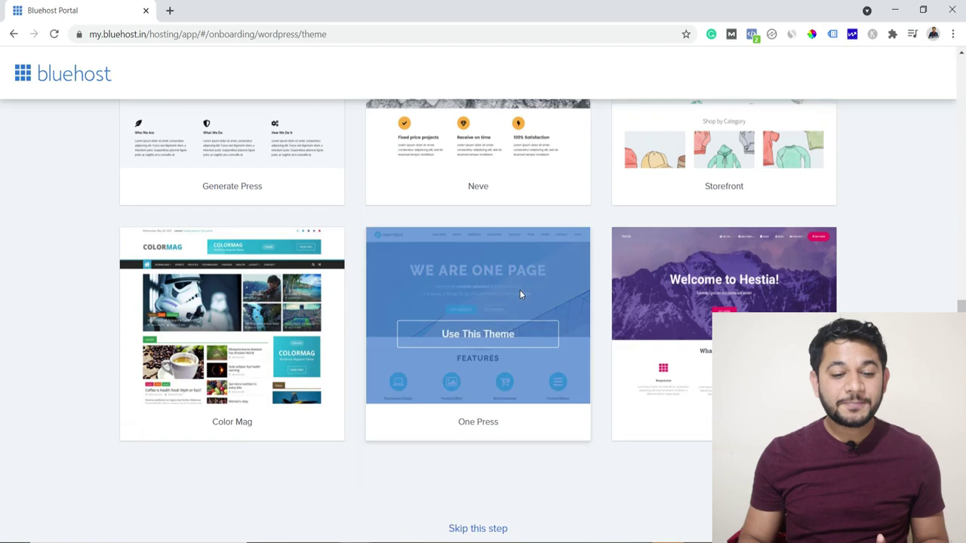
scroll(519, 295, up, 4)
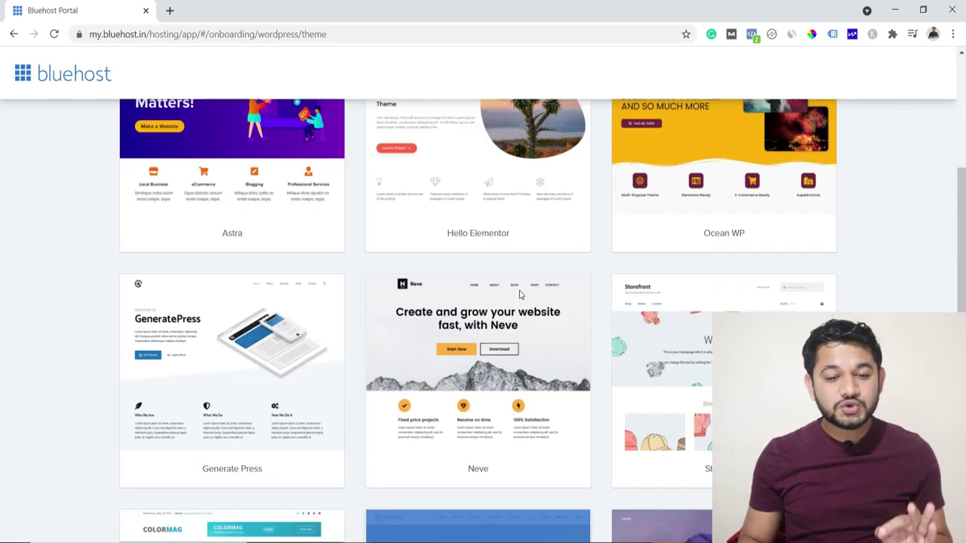
scroll(519, 290, down, 4)
click(481, 528)
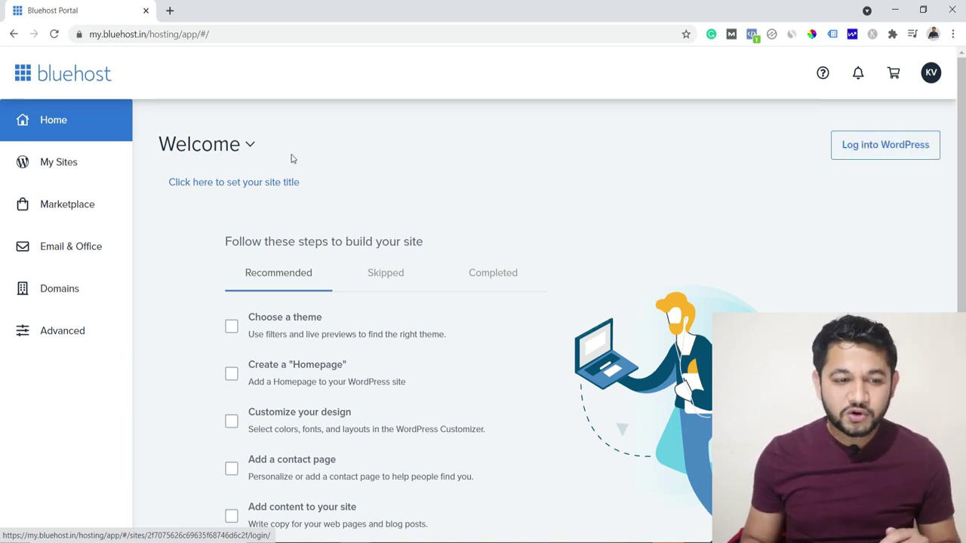
Open the settings of the new site under My Sites and copy its Site URL.
click(78, 178)
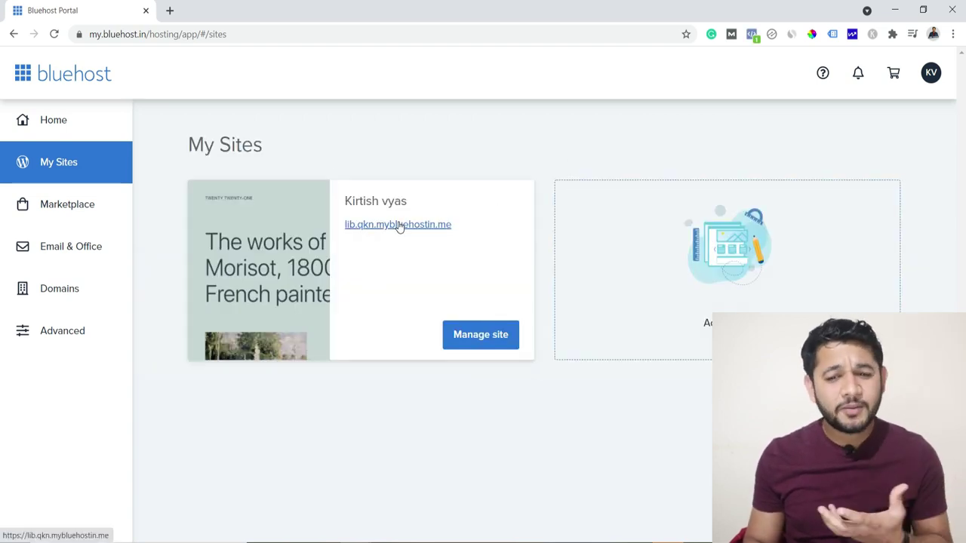
click(490, 339)
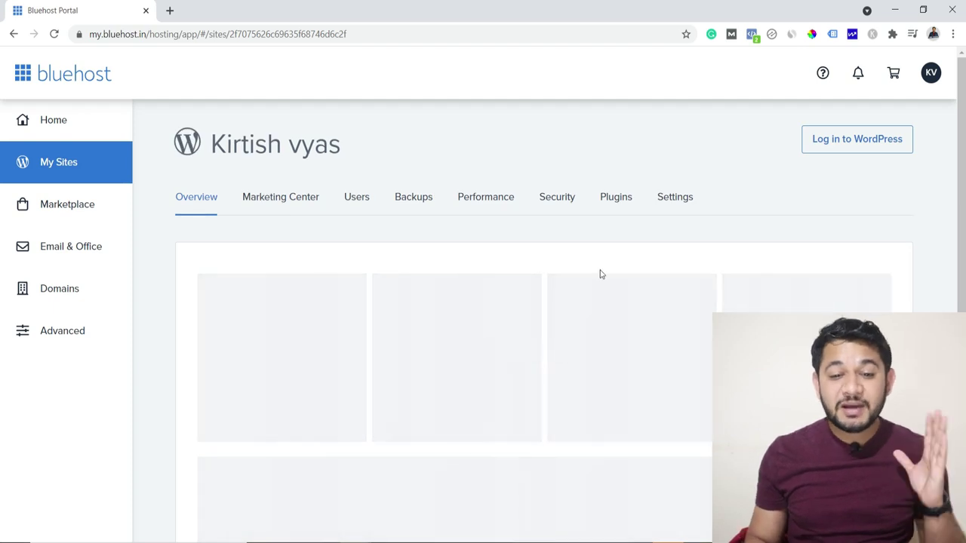
click(667, 200)
scroll(667, 201, down, 1)
click(340, 360)
drag(340, 361, 200, 363)
key(ctrl+c)
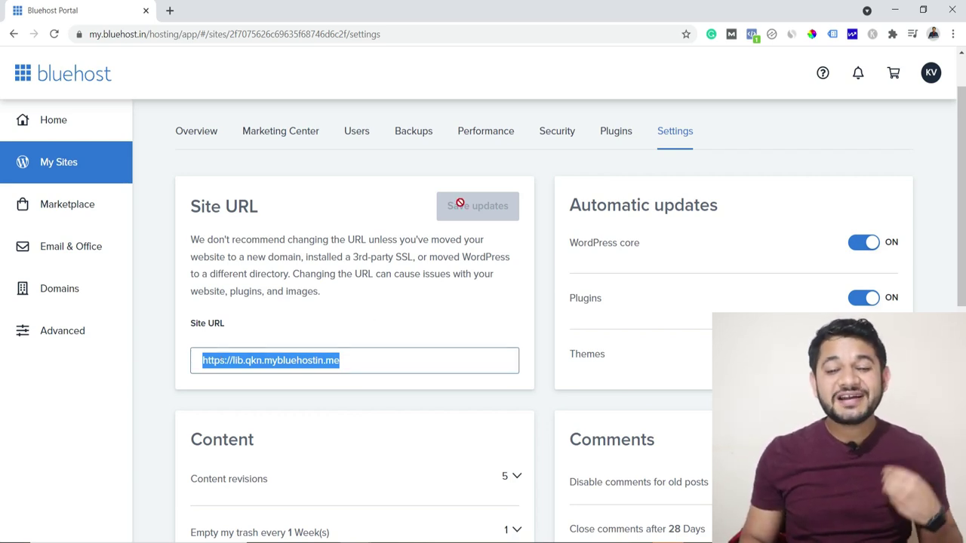
scroll(459, 211, down, 5)
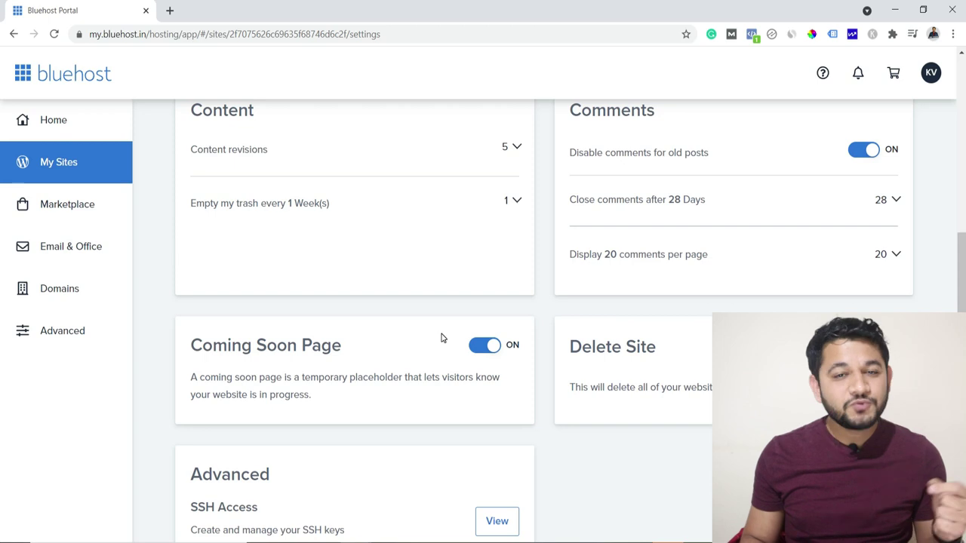
scroll(443, 340, up, 4)
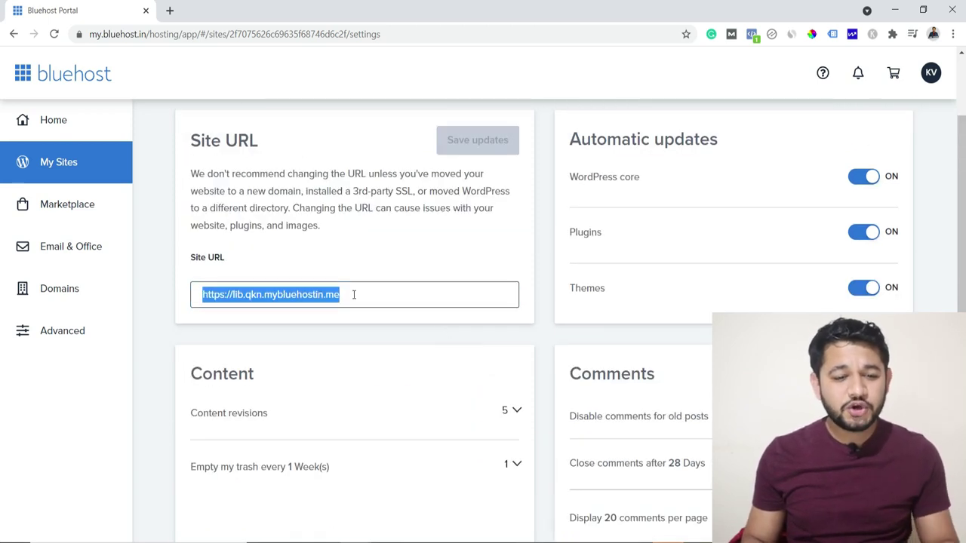
click(170, 10)
key(ctrl+v)
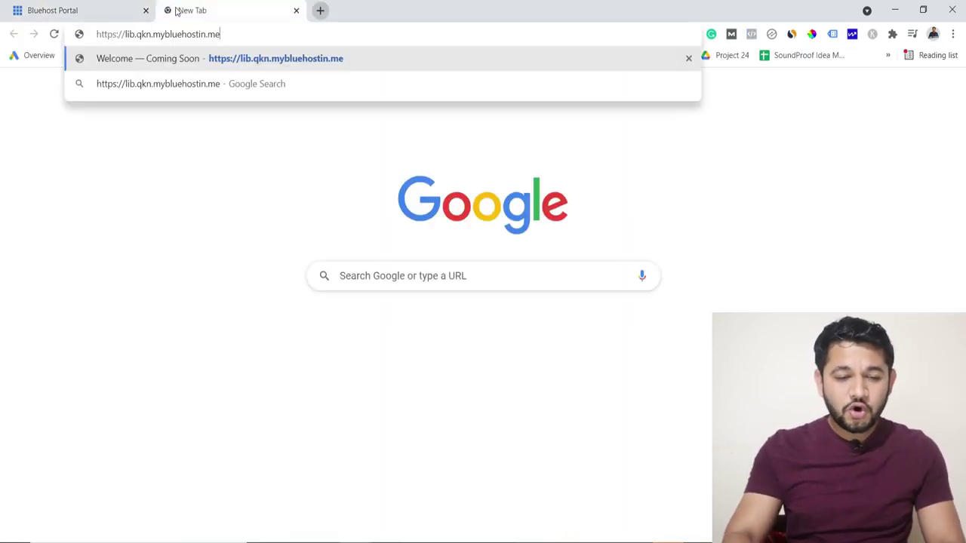
key(Return)
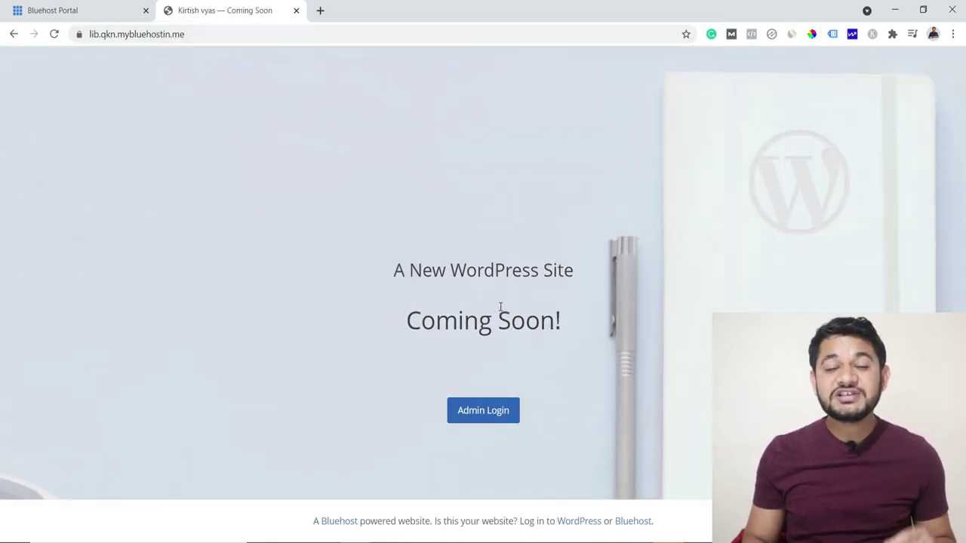
Turn off the Coming Soon Page in the site's portal settings and reload the live site.
click(104, 10)
scroll(448, 360, down, 5)
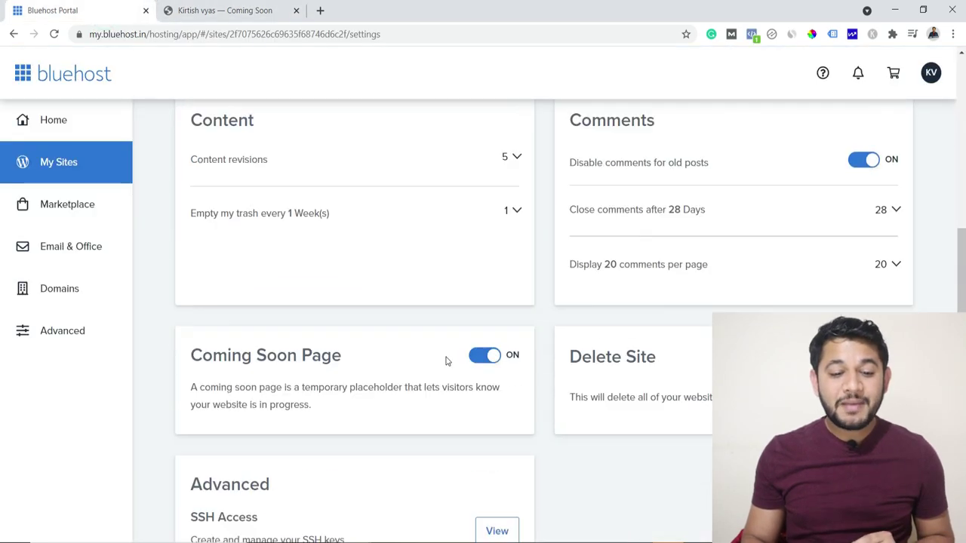
click(484, 214)
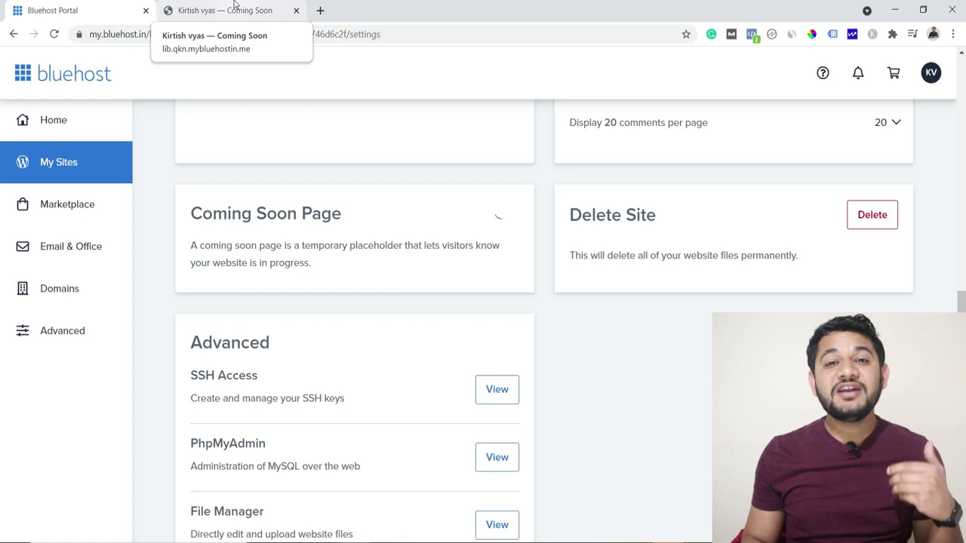
click(233, 9)
click(55, 34)
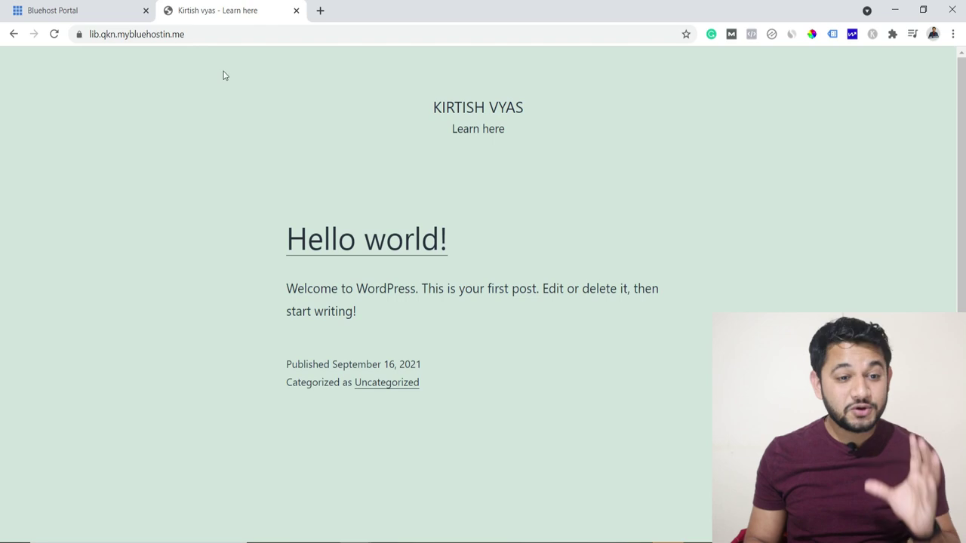
Compare the live site's address with the Site URL in the portal settings.
click(203, 34)
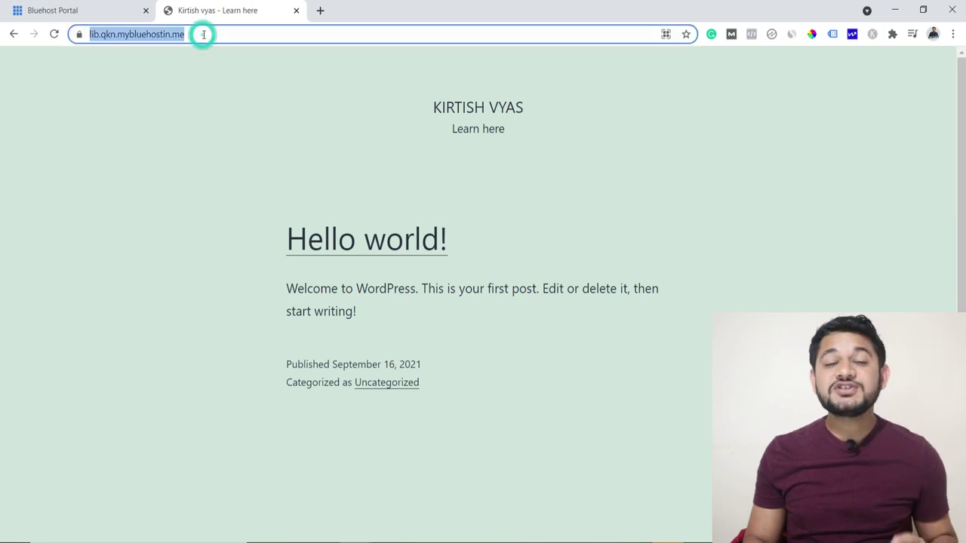
click(83, 10)
scroll(346, 292, up, 5)
scroll(346, 291, up, 2)
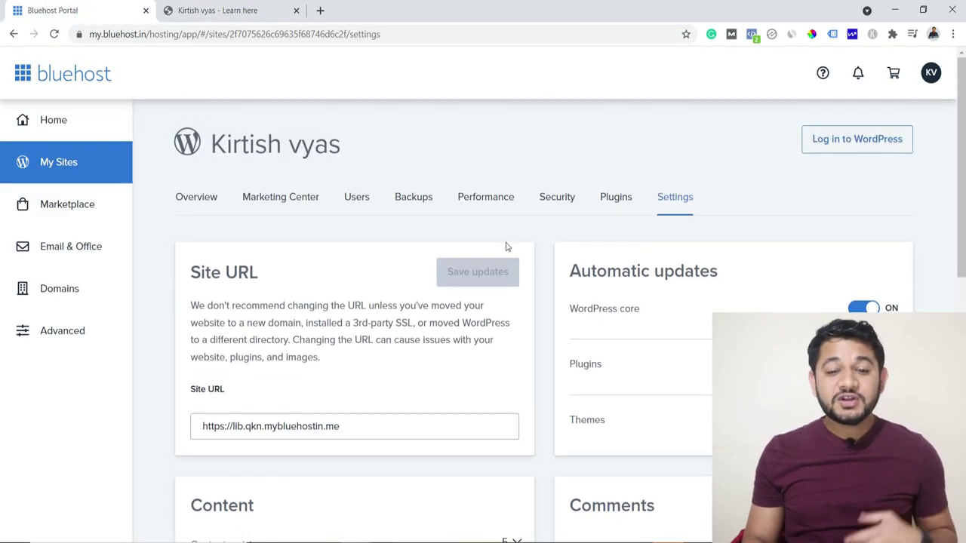
click(246, 12)
click(259, 34)
key(ctrl+a)
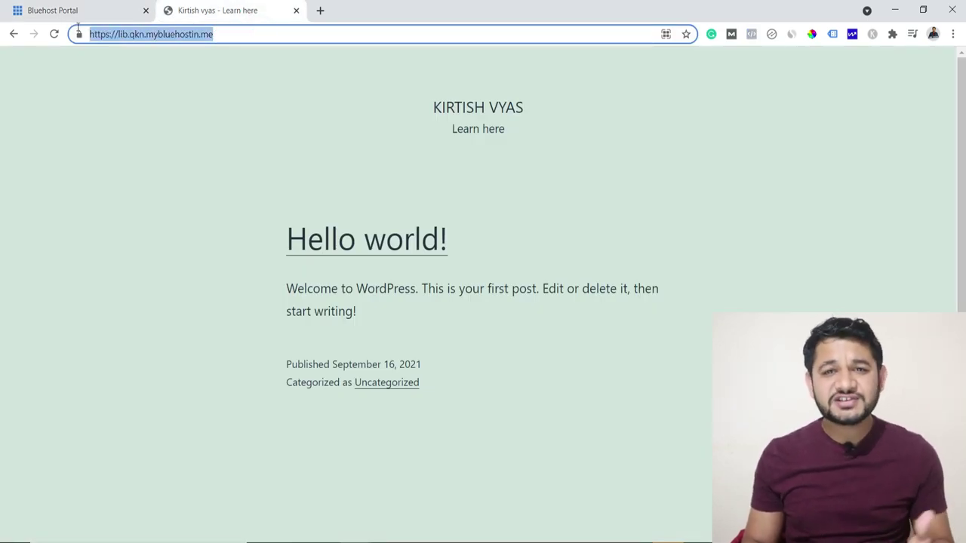
Check the Let's Encrypt SSL certificate entry in the site's security section of the portal.
click(79, 8)
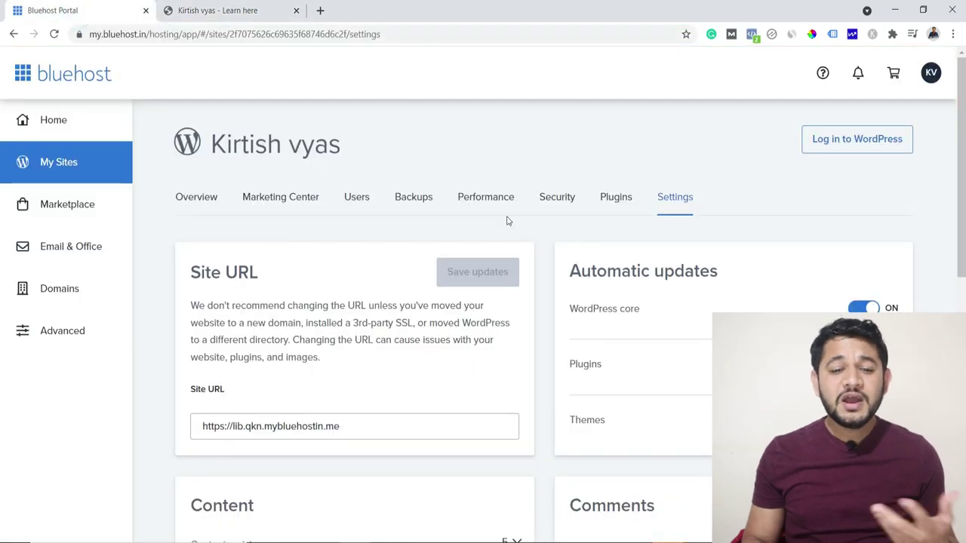
click(555, 200)
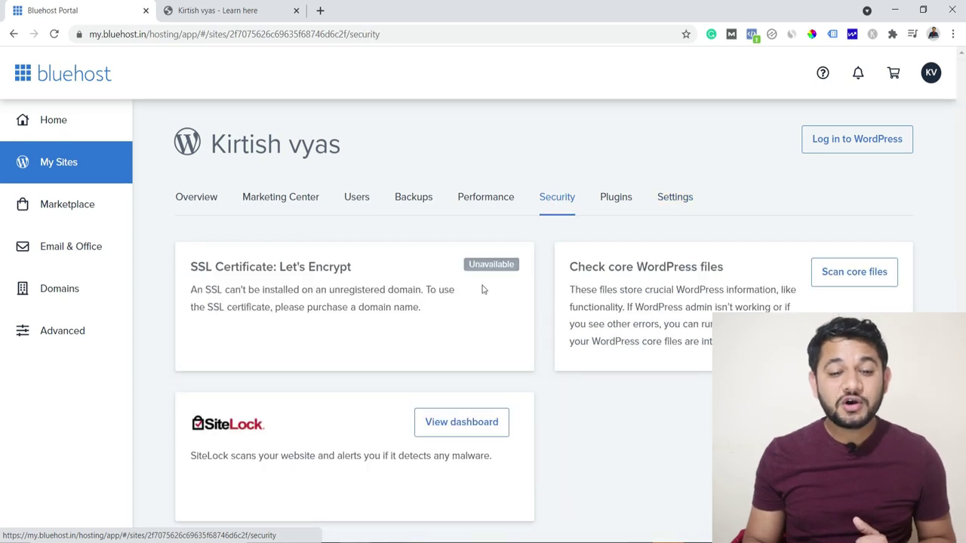
drag(194, 266, 365, 268)
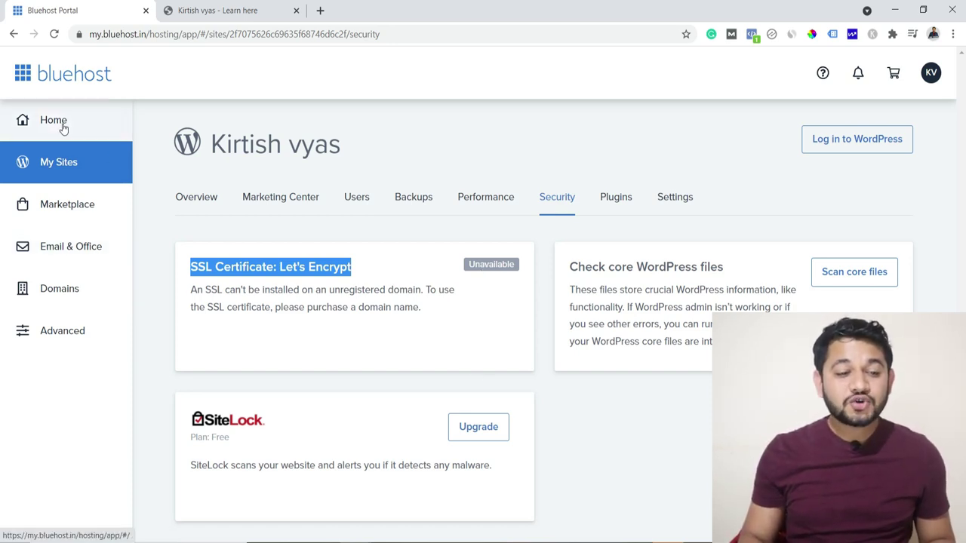
Log in to WordPress from the site's overview and open the Bluehost plugin's settings in the admin dashboard.
click(196, 198)
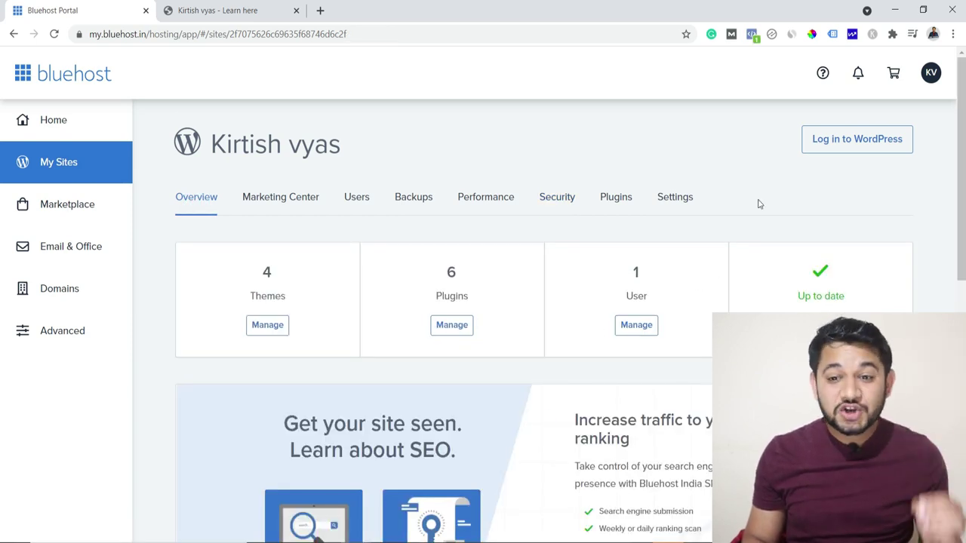
click(836, 153)
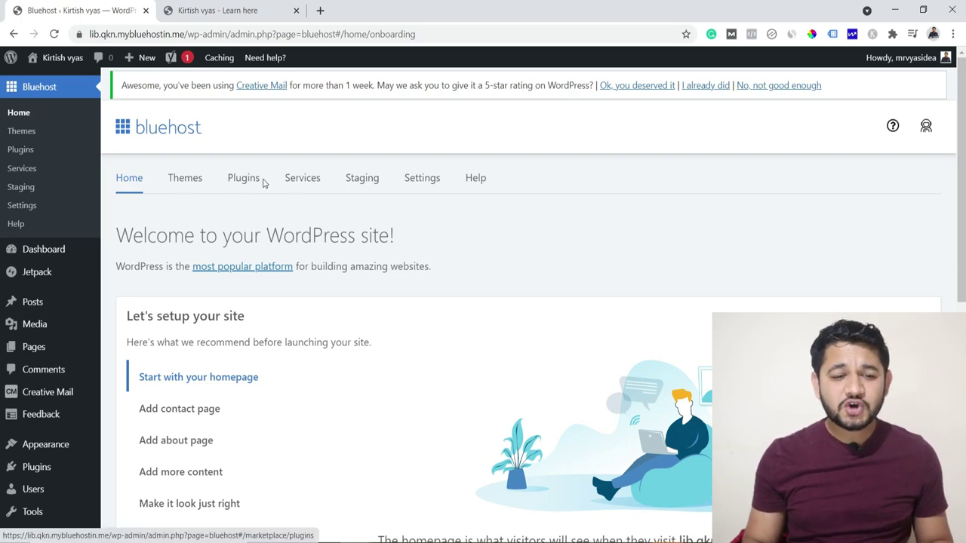
click(419, 179)
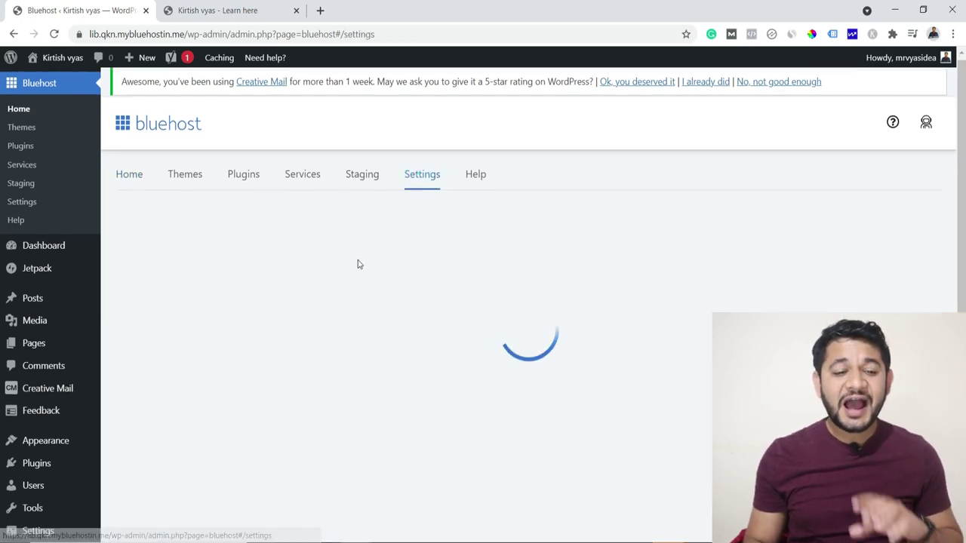
Look through the Bluehost plugin's settings for automatic updates, site controls, comments, content and caching.
scroll(359, 264, down, 2)
scroll(359, 264, up, 2)
scroll(608, 335, down, 1)
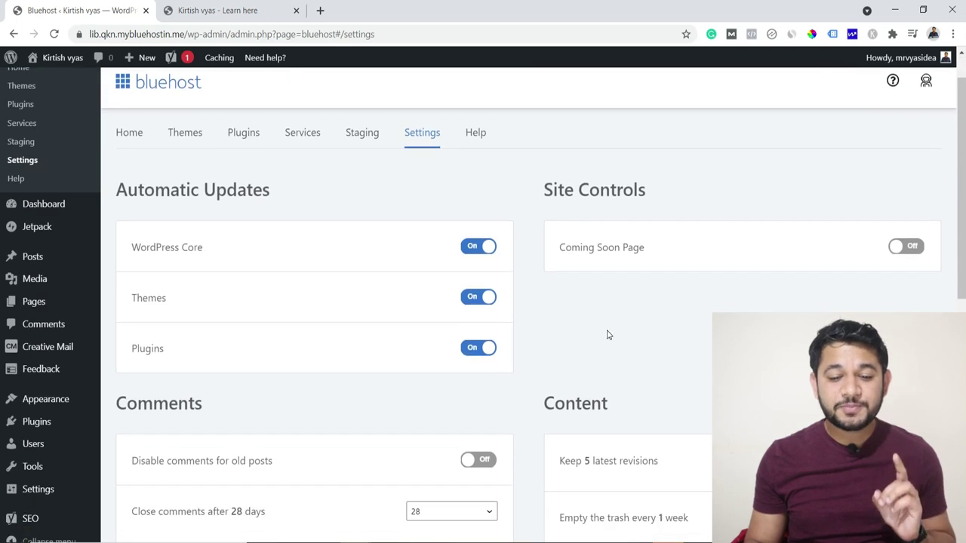
scroll(608, 335, down, 5)
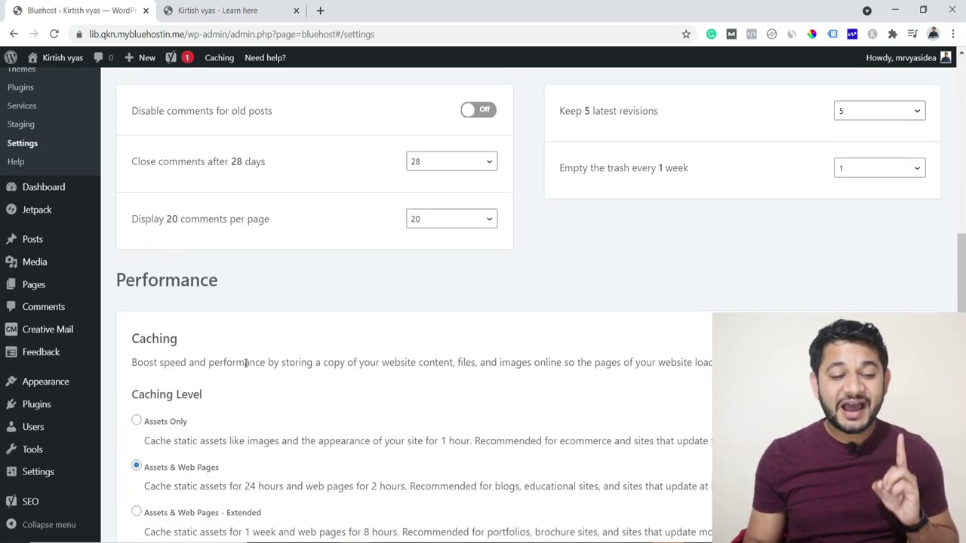
scroll(246, 363, down, 2)
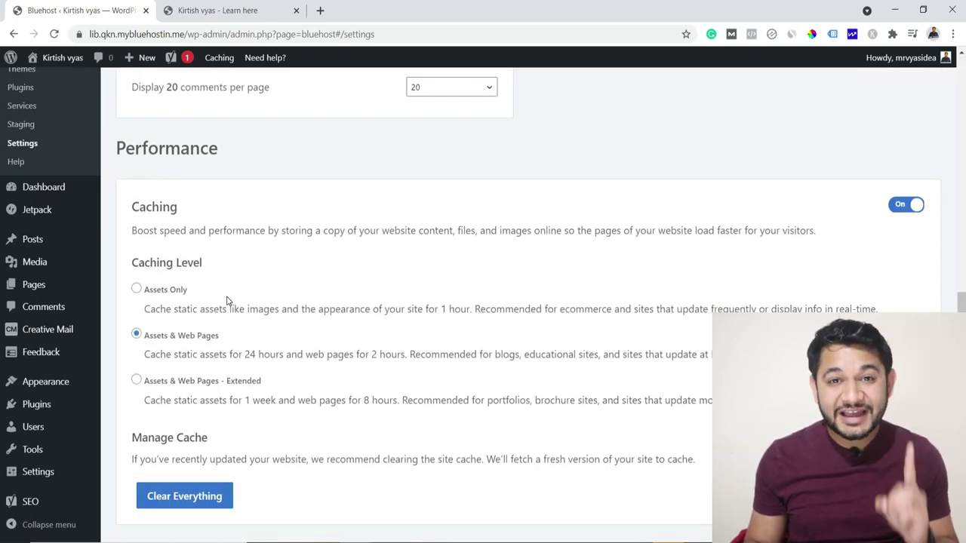
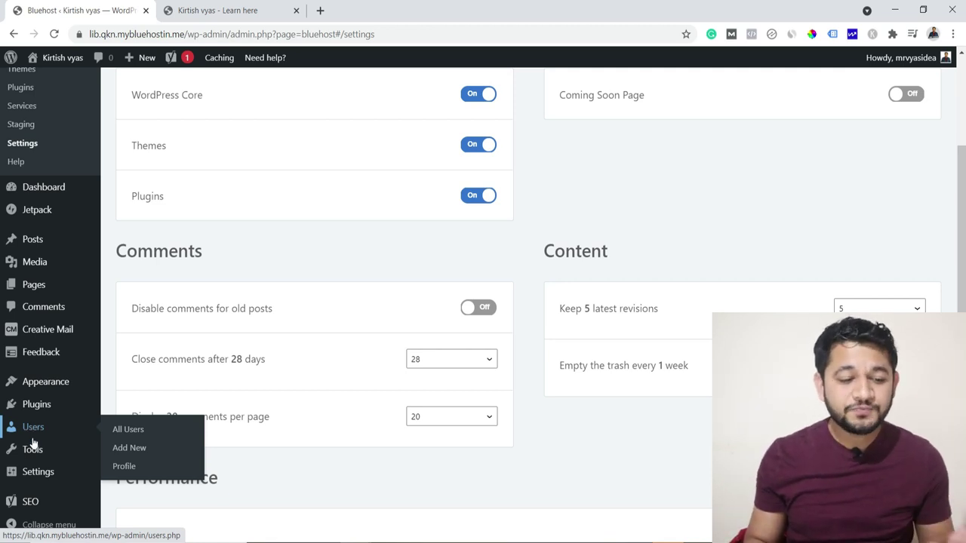
scroll(34, 460, up, 3)
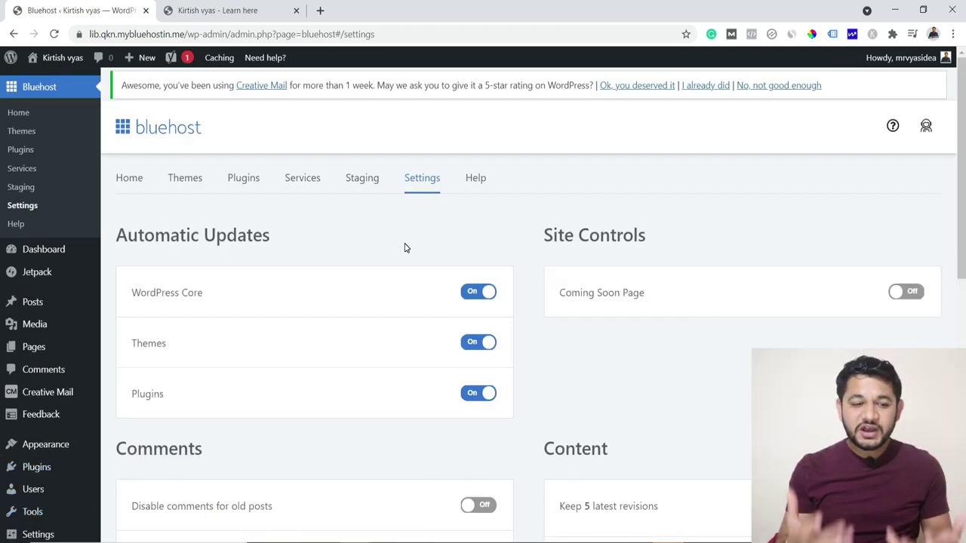
Install the Astra theme from the popular WordPress themes and activate it.
scroll(34, 378, down, 1)
mouse_move(43, 381)
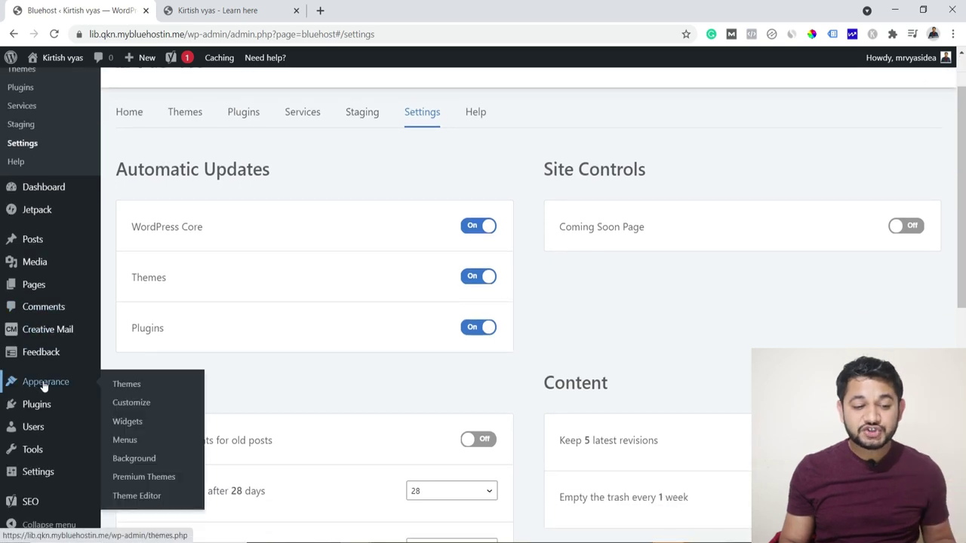
click(127, 388)
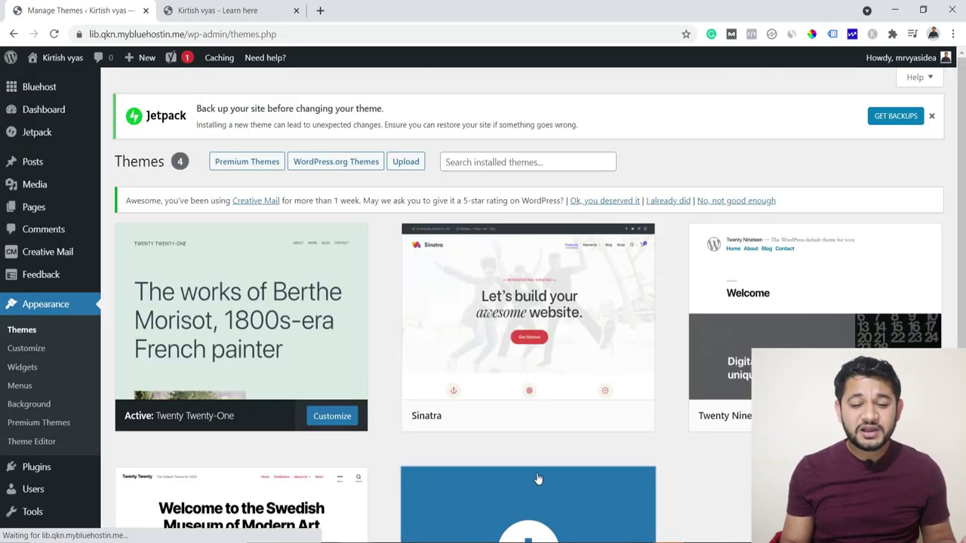
scroll(539, 482, down, 3)
click(536, 370)
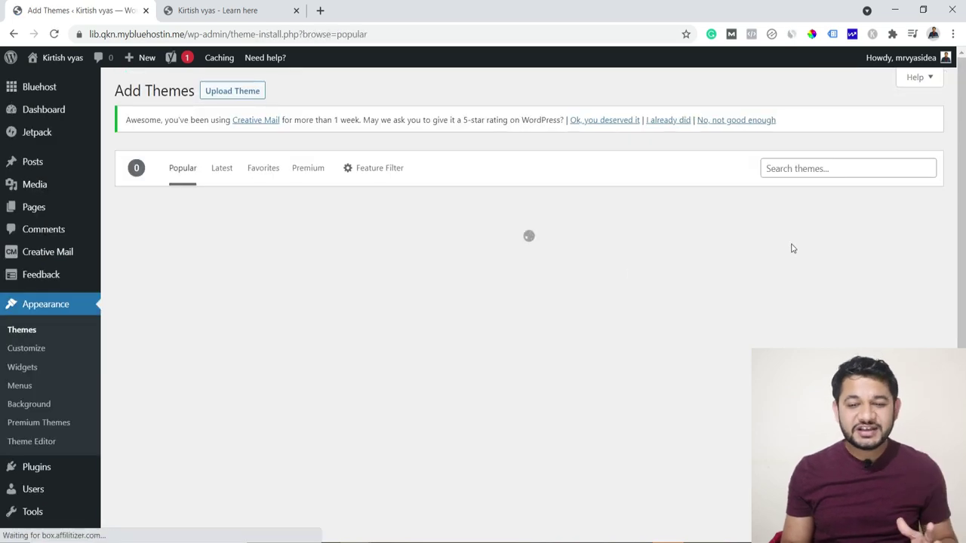
scroll(815, 249, down, 1)
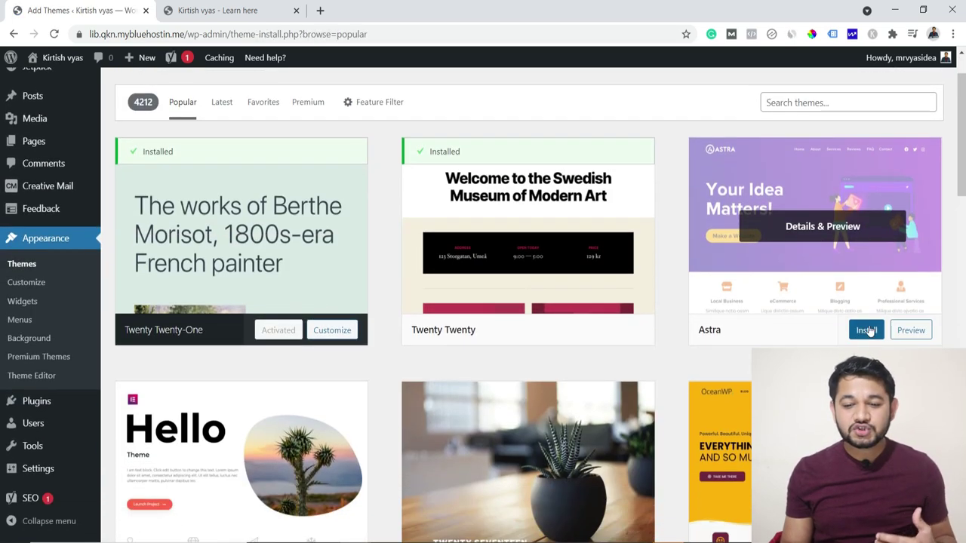
click(867, 330)
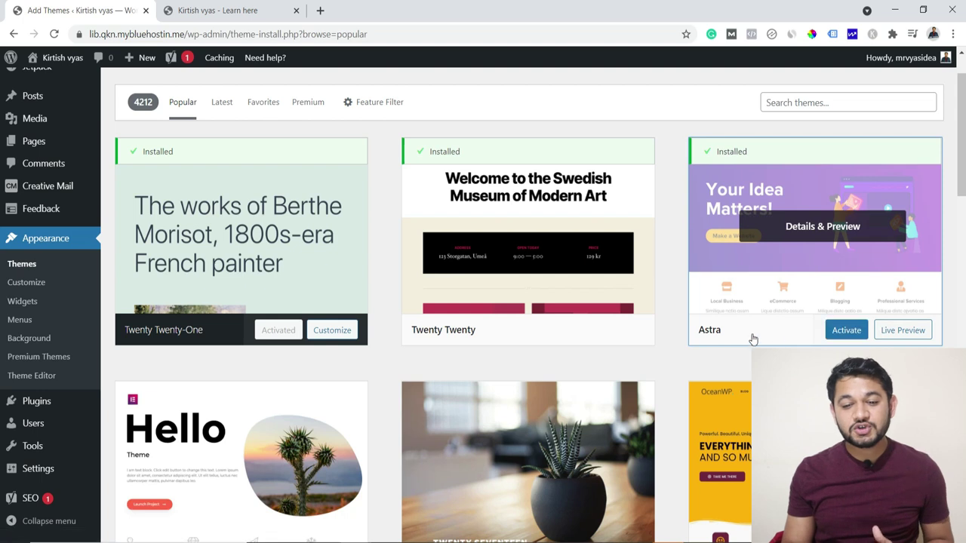
click(844, 331)
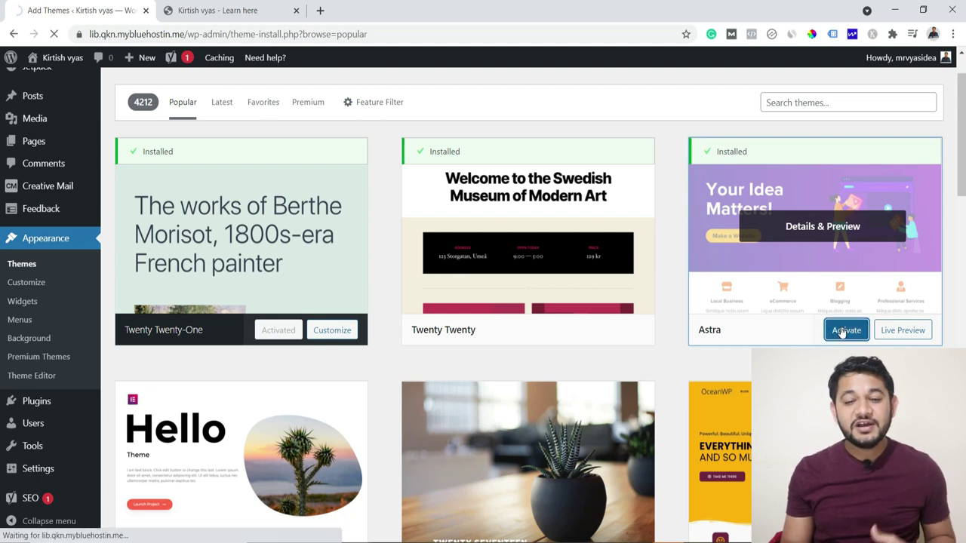
Reload the live site to view its new theme, and look at the bloggingos.com homepage in a new tab.
click(217, 10)
click(54, 33)
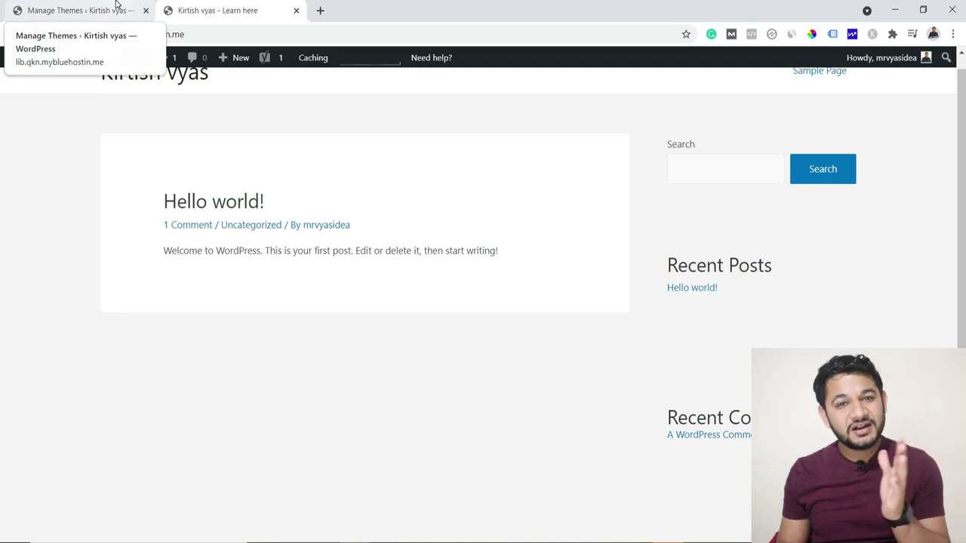
click(320, 10)
text(bl)
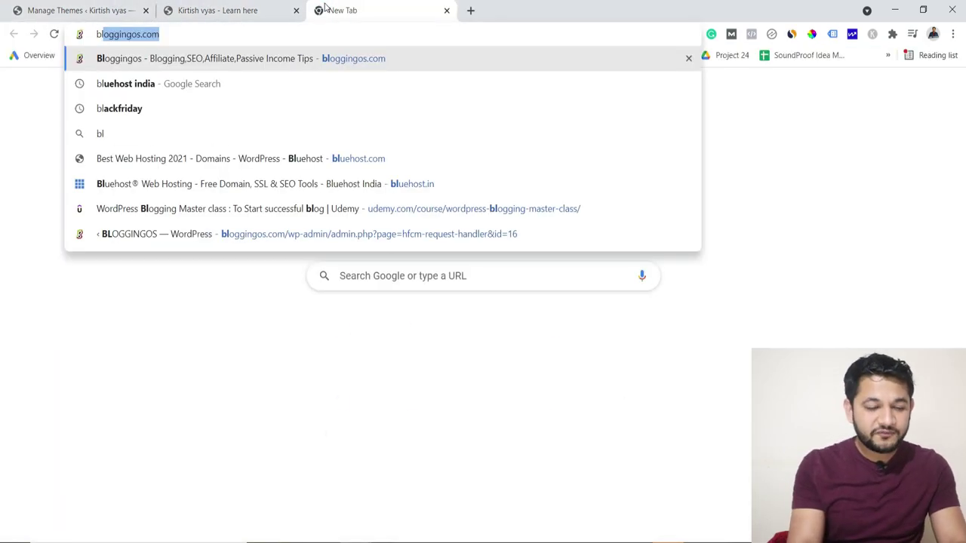
key(Return)
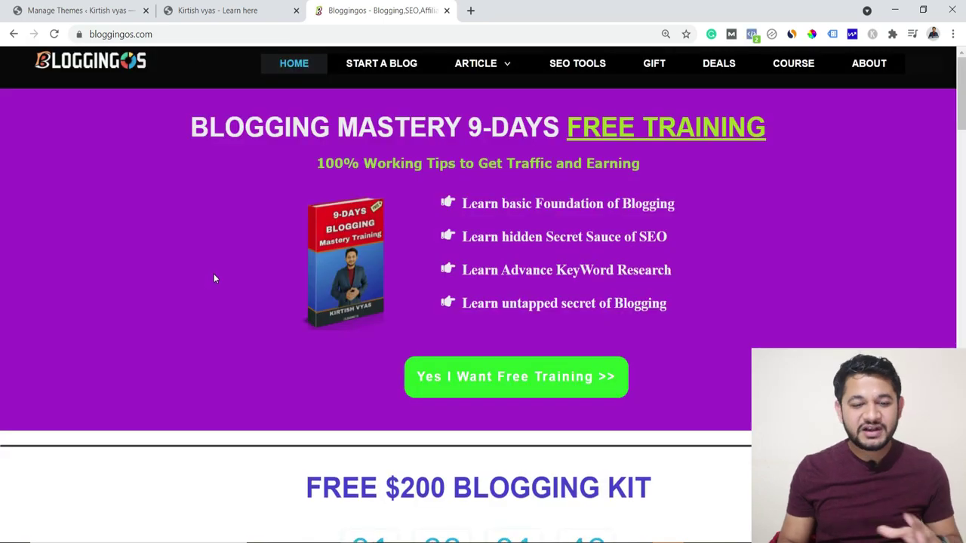
scroll(213, 273, down, 3)
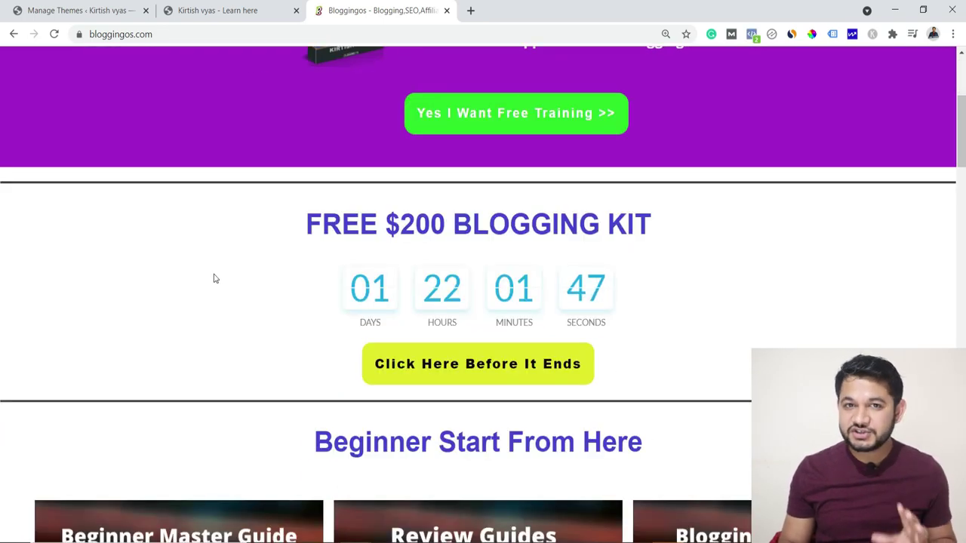
Return to the WordPress admin and go from there to the Bluehost portal's home page.
click(54, 12)
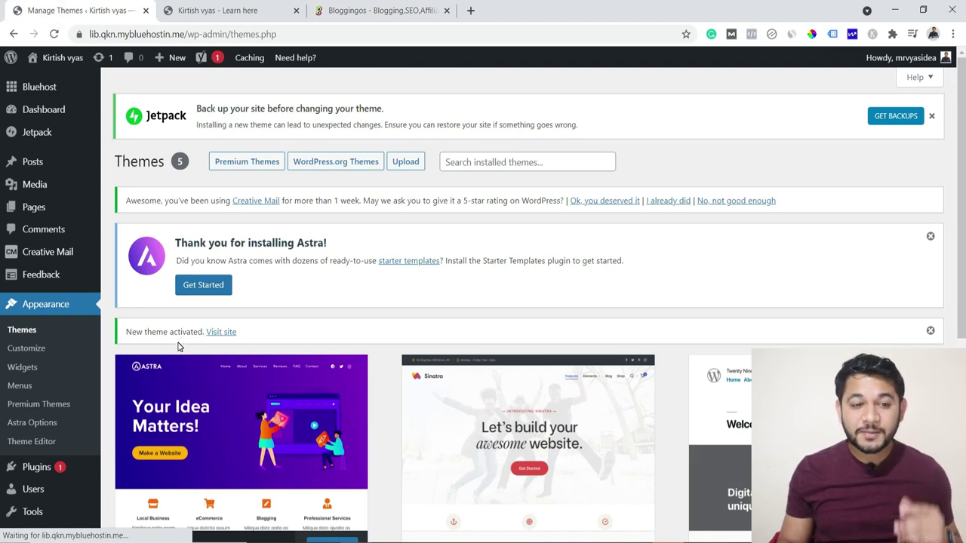
mouse_move(45, 88)
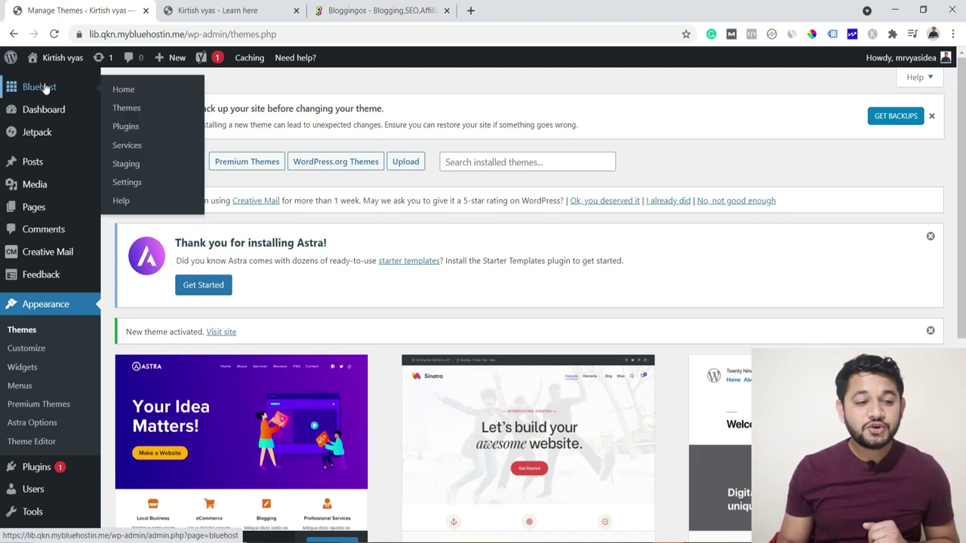
mouse_move(48, 64)
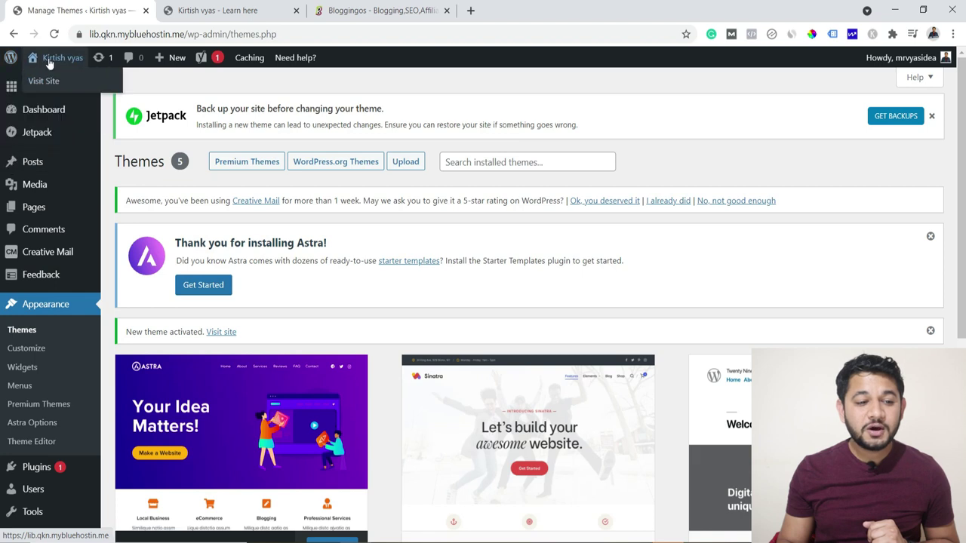
click(19, 90)
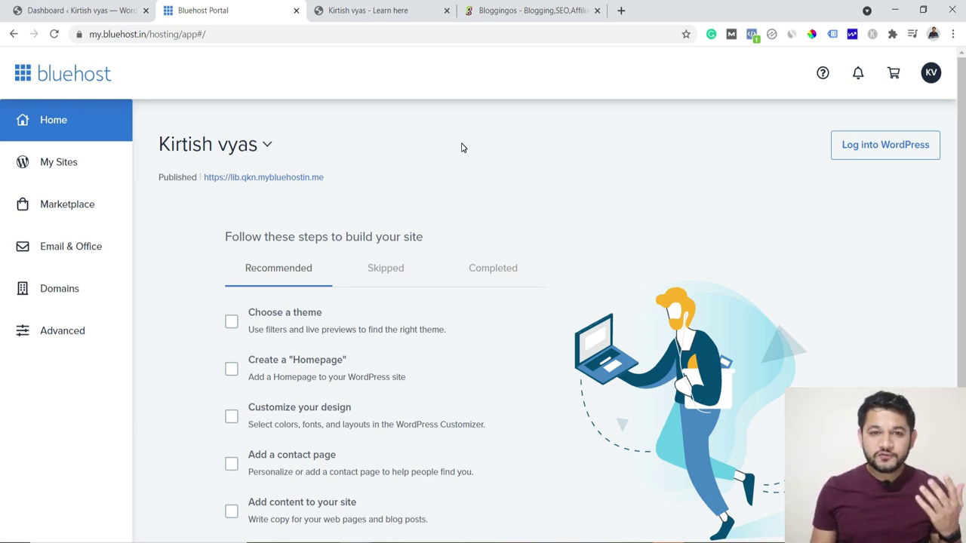
Open the Bluehost India SEO Tools add-on from the portal's Marketplace and compare its Start and Grow plans.
click(78, 207)
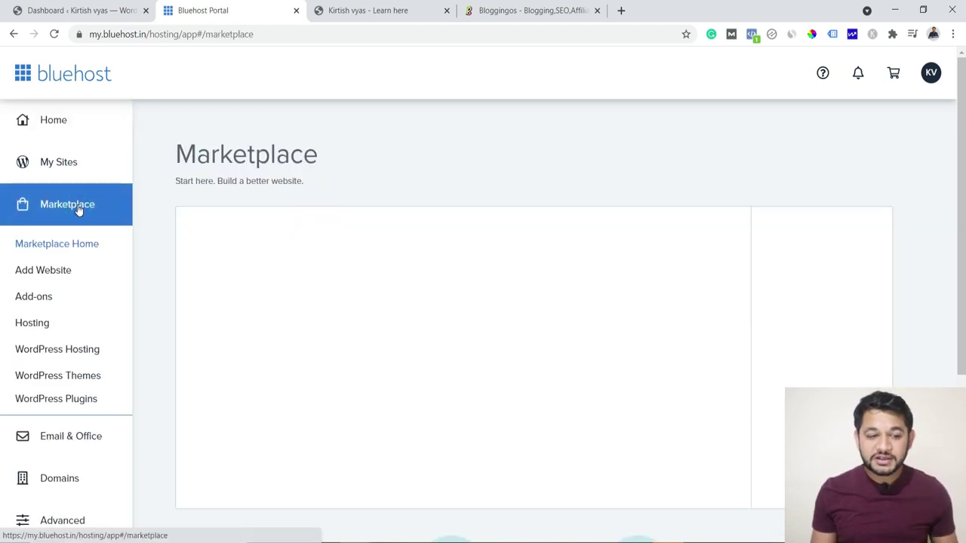
click(45, 299)
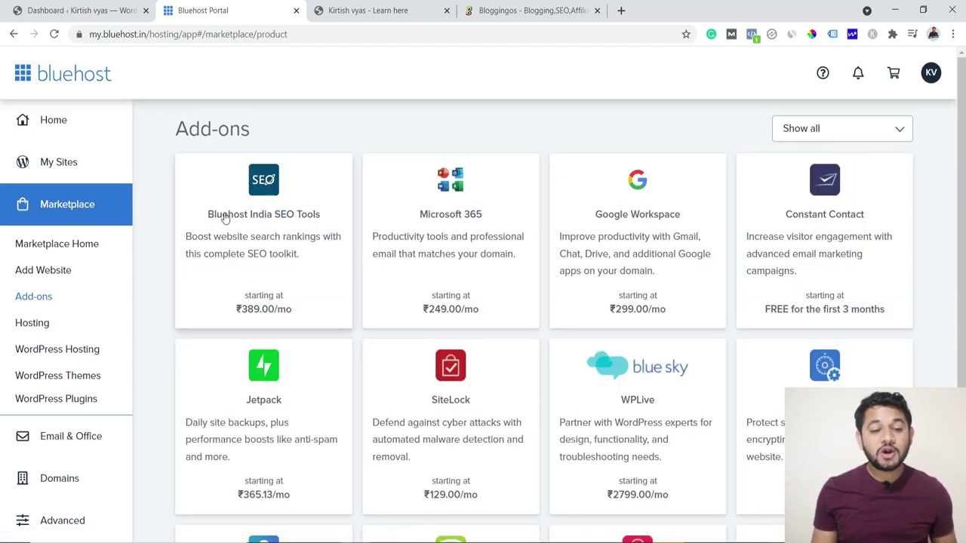
click(273, 220)
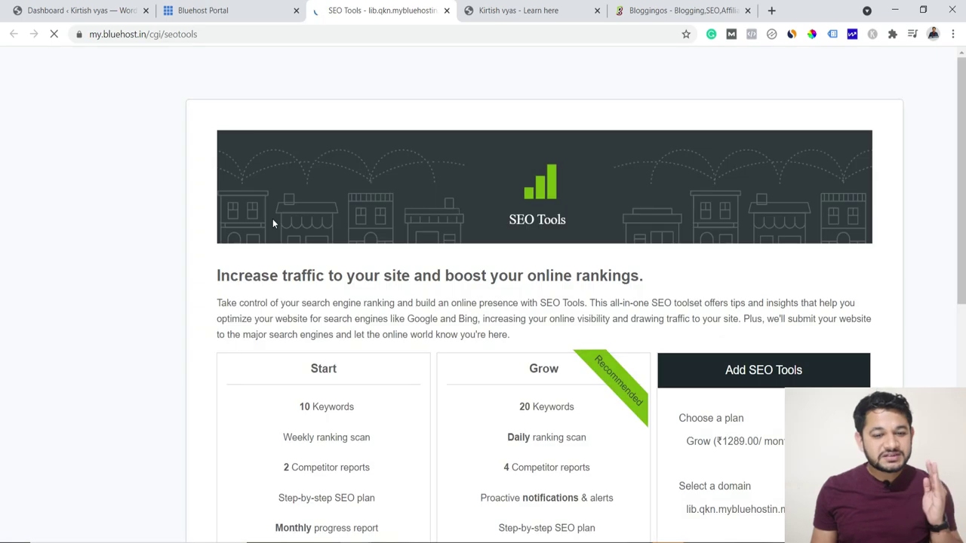
scroll(517, 366, down, 1)
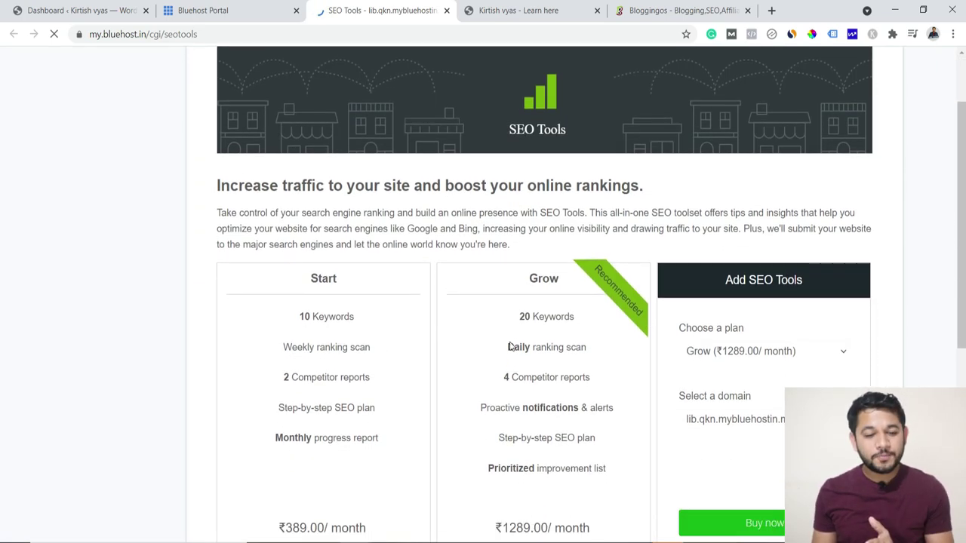
scroll(246, 294, down, 1)
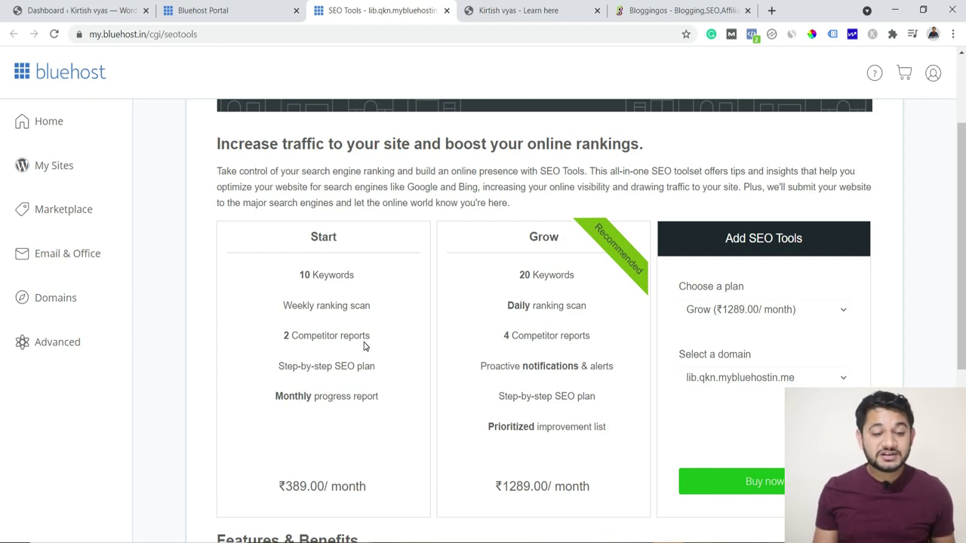
scroll(363, 346, down, 1)
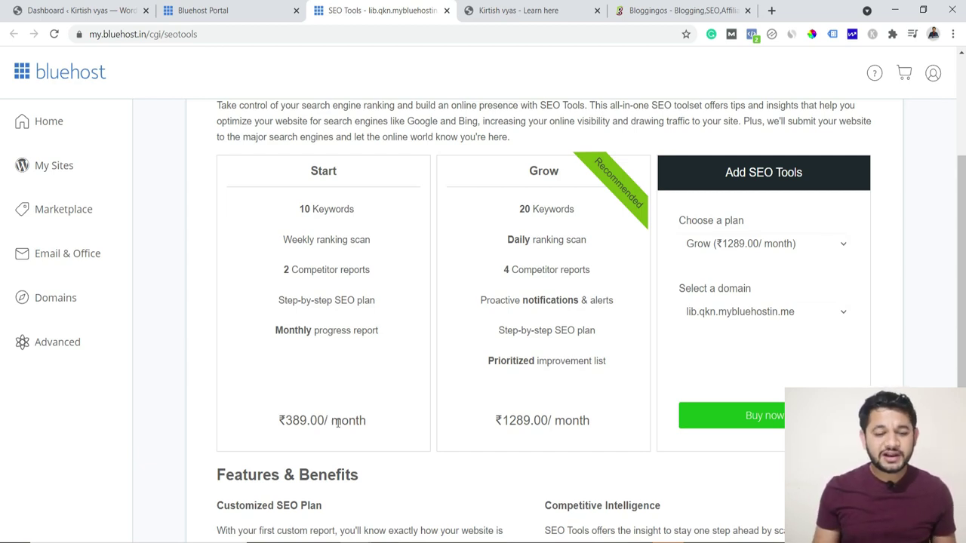
Choose the Start (₹389.00/ month) plan for the SEO Tools, proceed to buy it and review the items in the shopping cart.
click(308, 319)
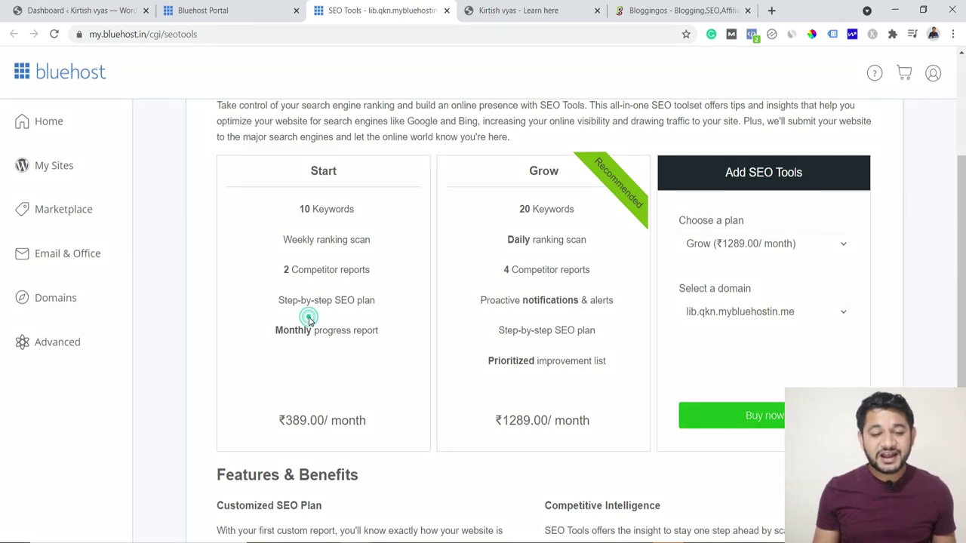
click(758, 243)
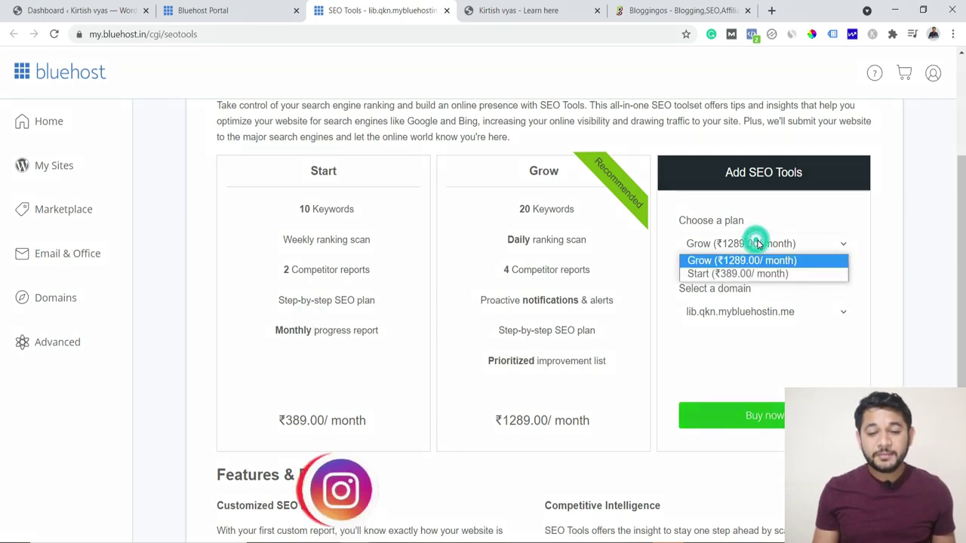
click(722, 274)
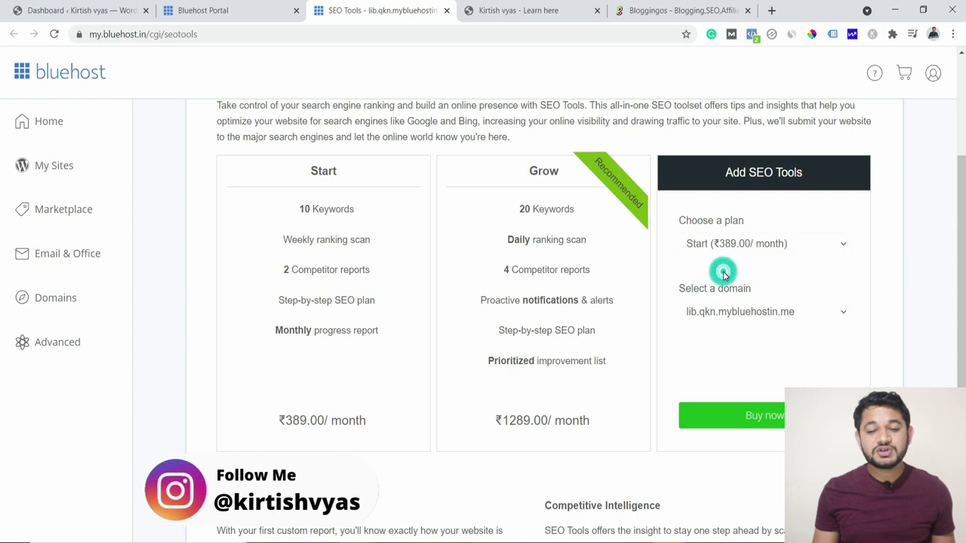
click(749, 424)
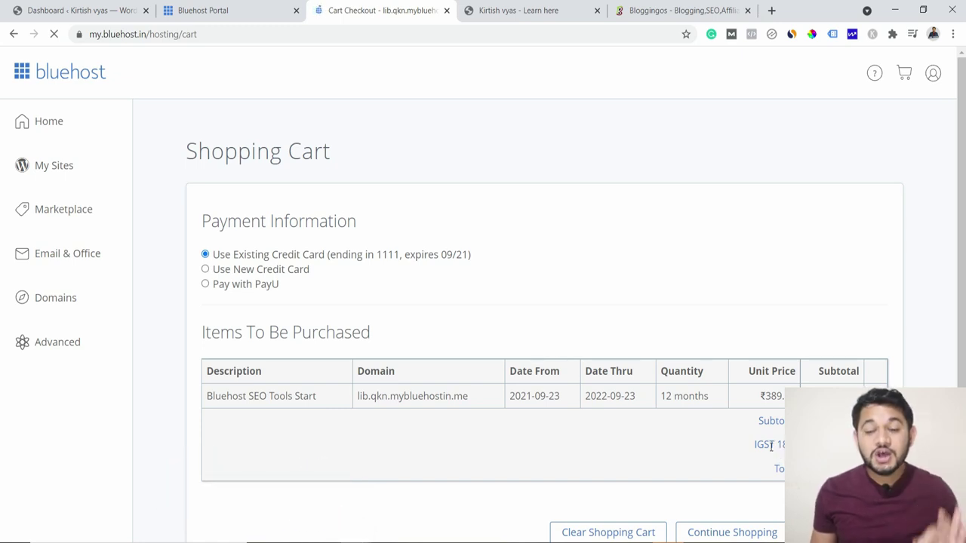
scroll(770, 445, down, 1)
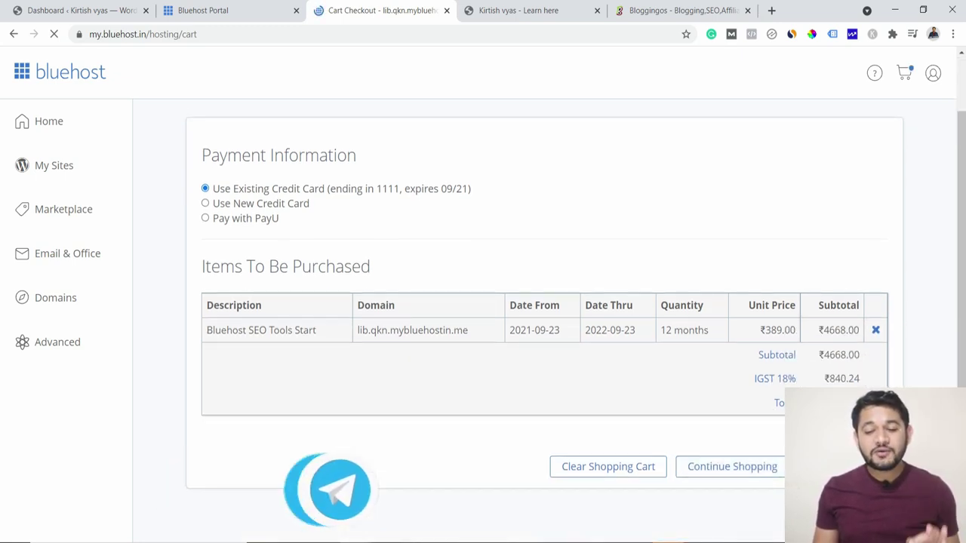